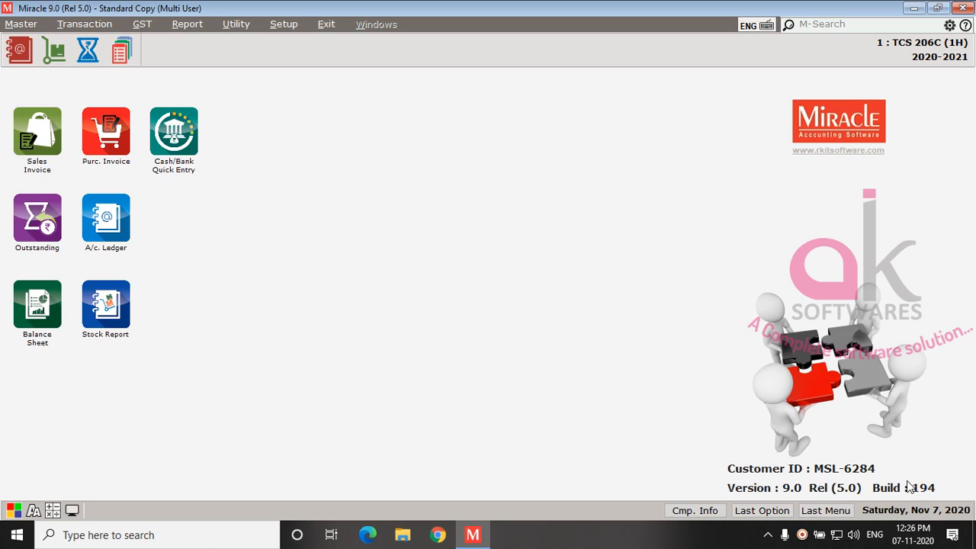
Step: Check the software's version, release and build number in the About Us information
left_click(325, 24)
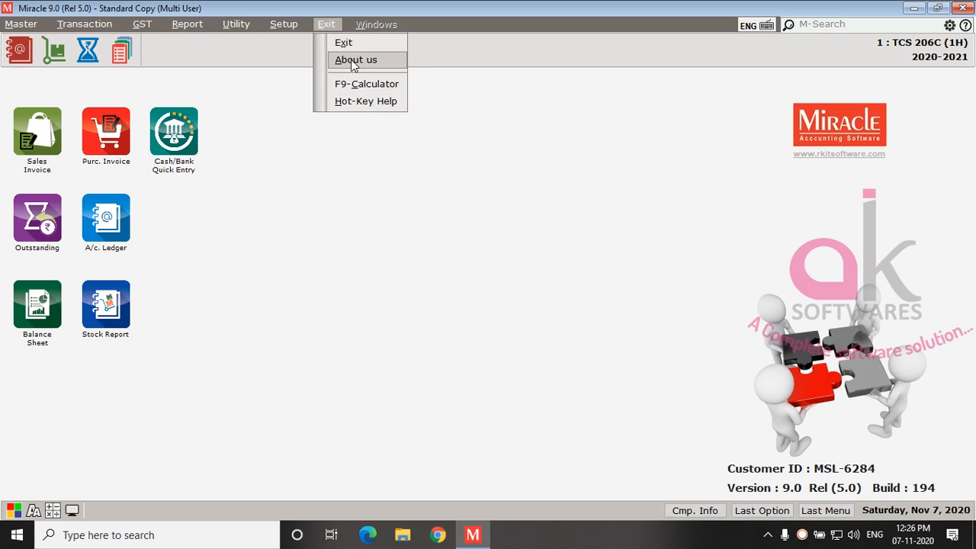
left_click(353, 61)
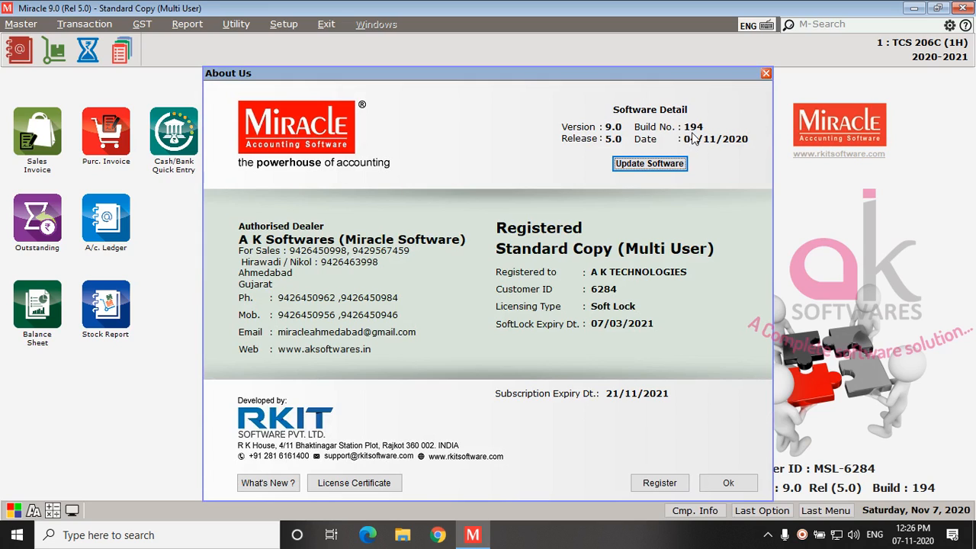
left_click(765, 73)
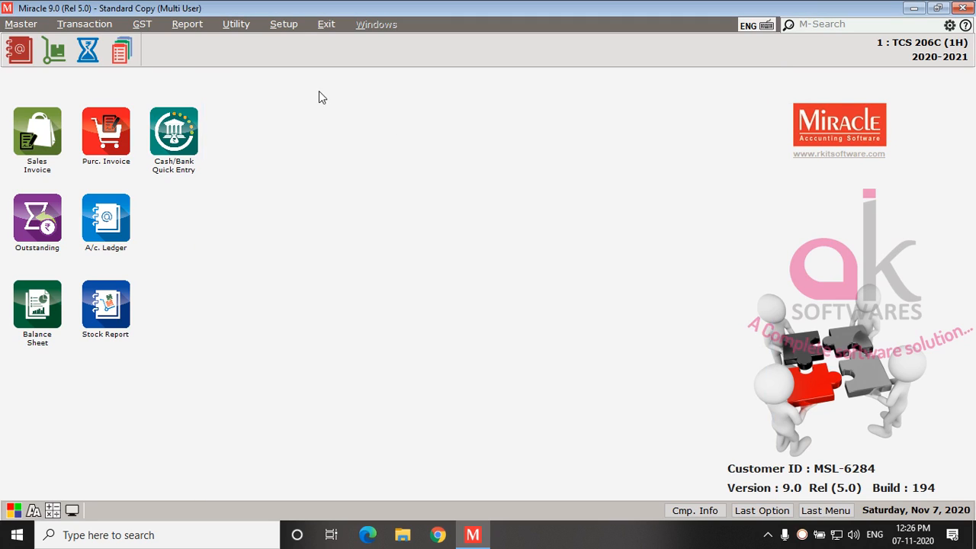
Step: Set "TCS as per section 206C (1H) required?" to Yes in the company's TDS/TCS setup and apply the change
left_click(287, 30)
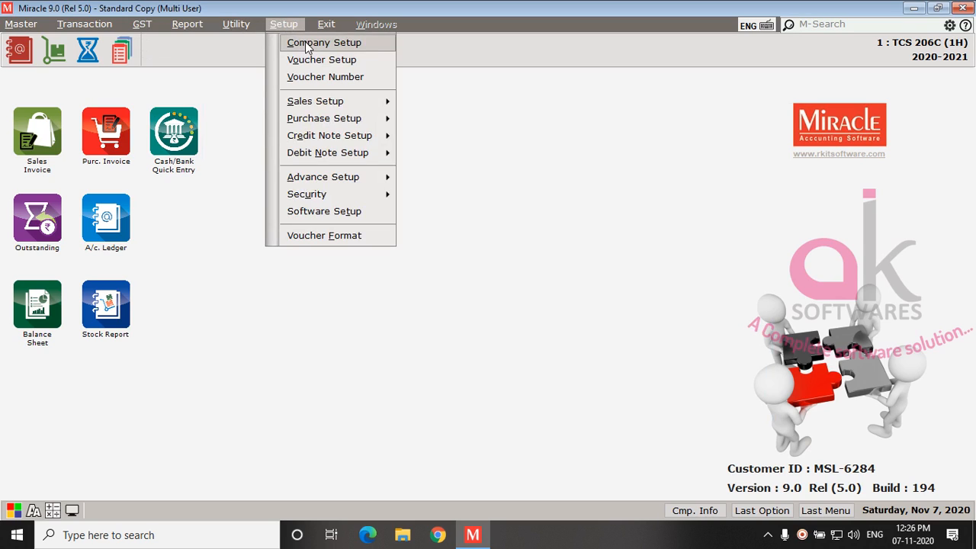
left_click(307, 48)
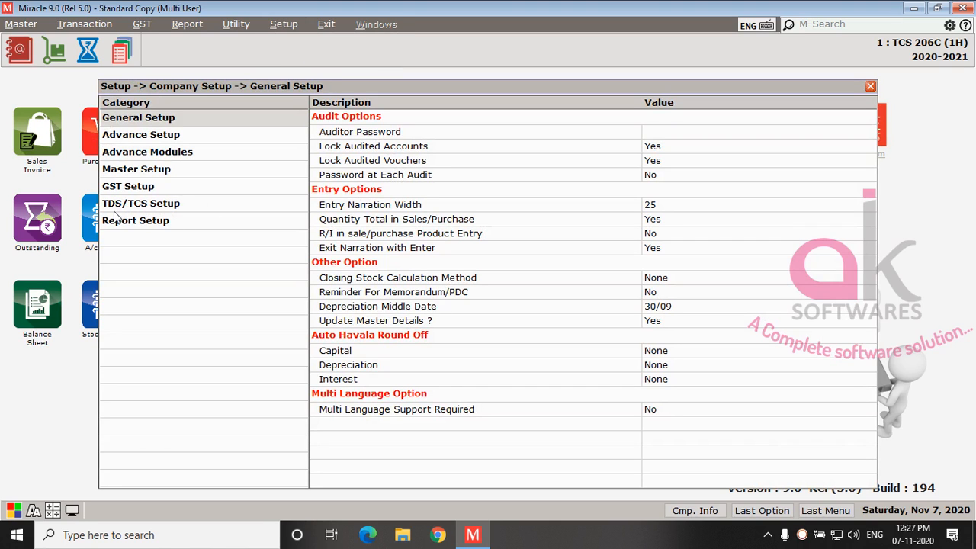
left_click(121, 210)
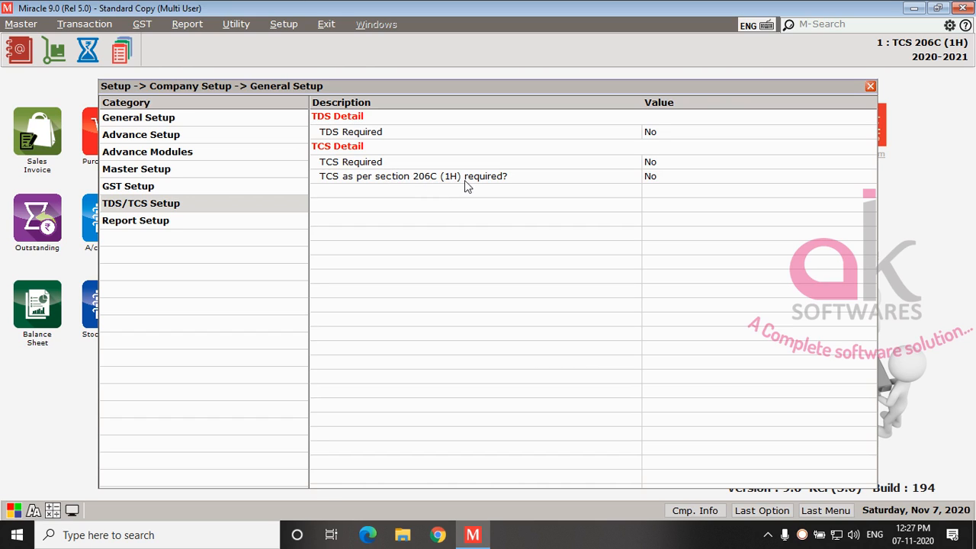
double_click(672, 182)
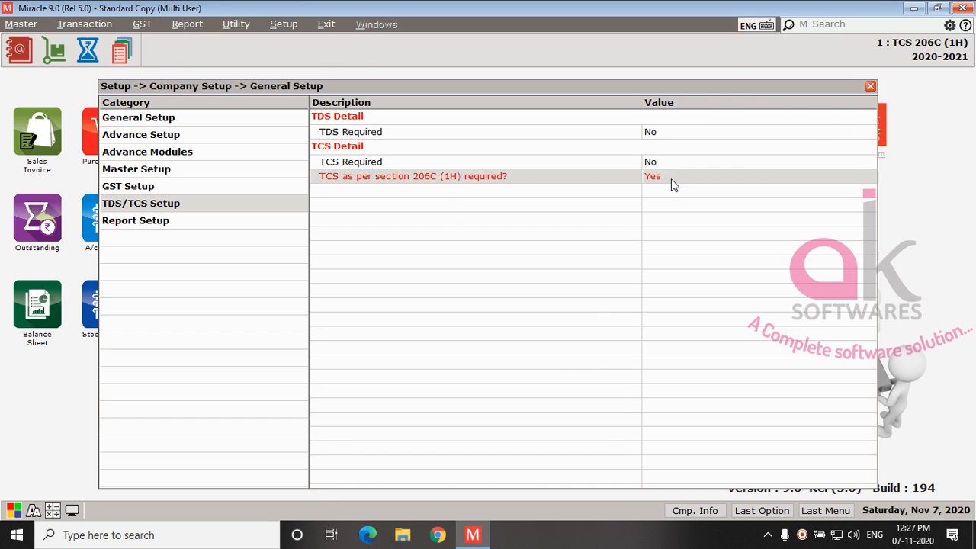
left_click(869, 85)
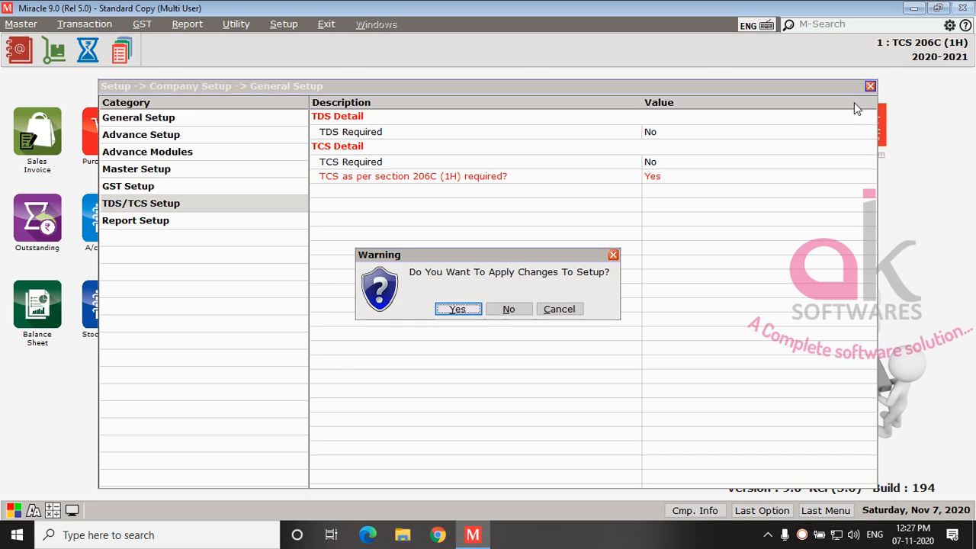
left_click(469, 313)
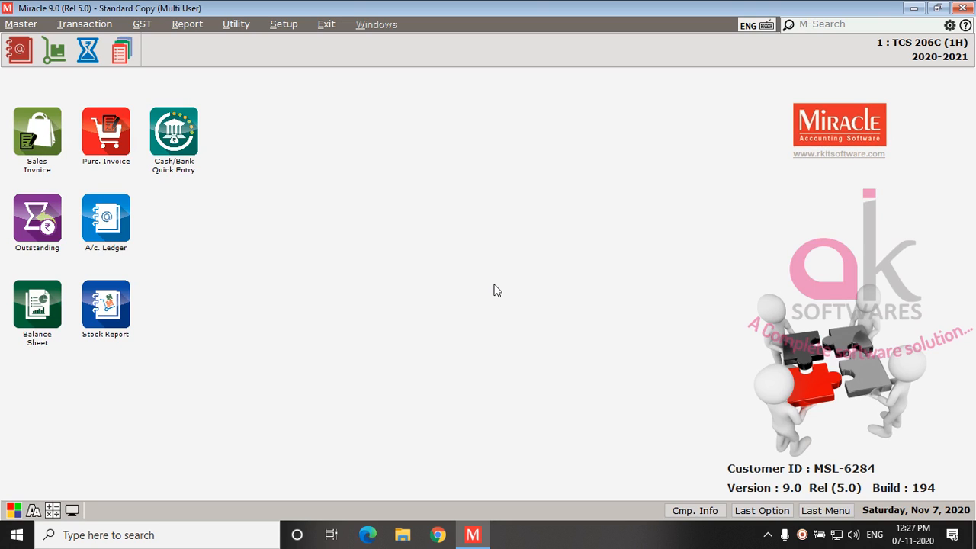
Step: Set "TCS 206C (1H) Required?" to Yes for both Purc. Invoice and Sales Invoice in the voucher setup and apply the changes
left_click(279, 26)
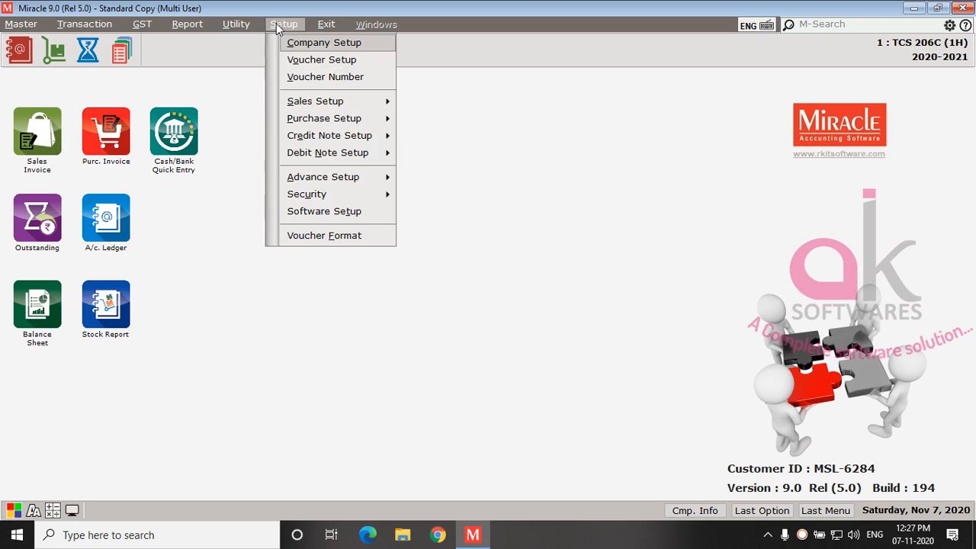
left_click(344, 61)
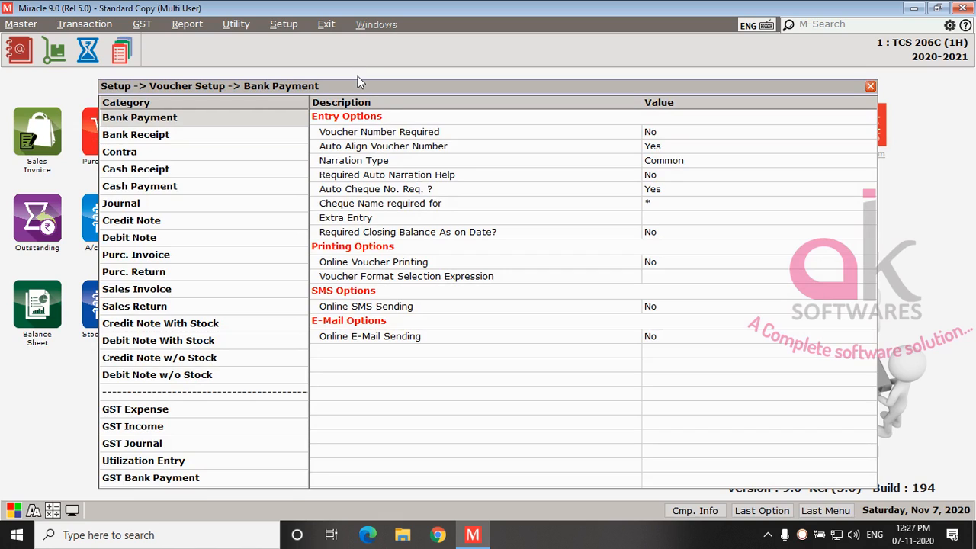
left_click(166, 256)
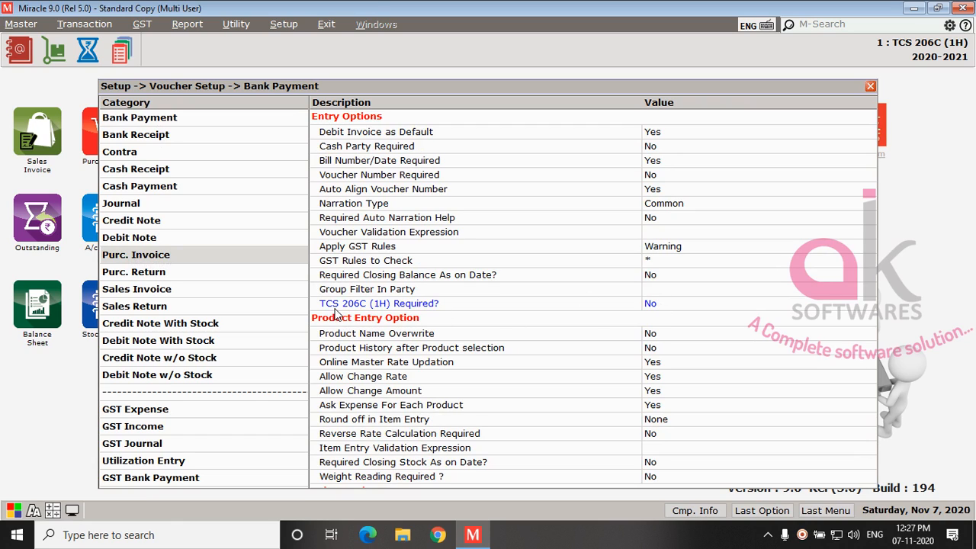
left_click(650, 307)
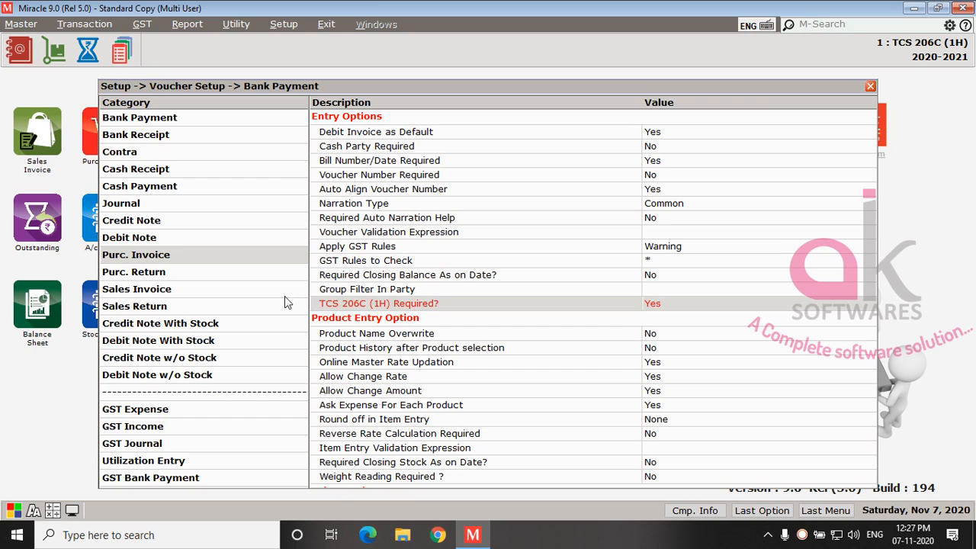
left_click(136, 291)
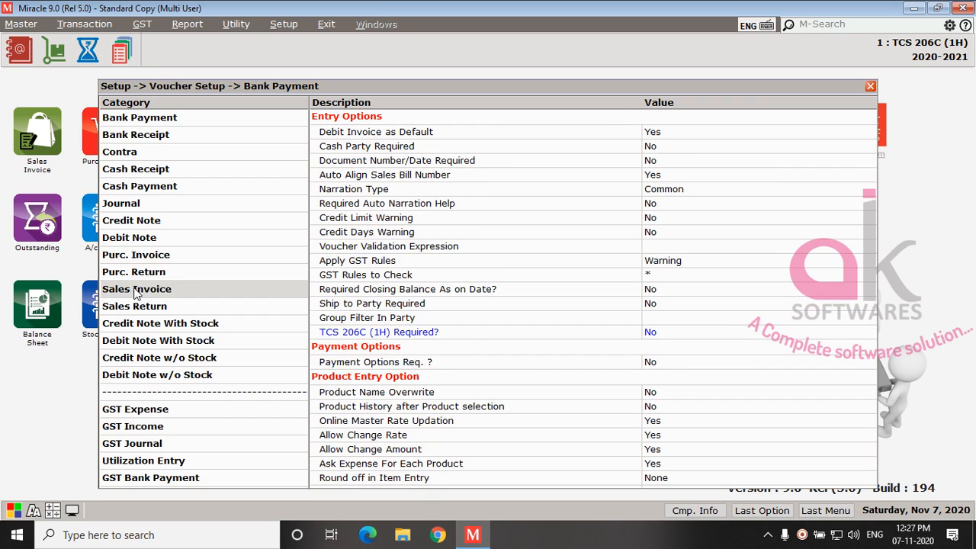
left_click(529, 338)
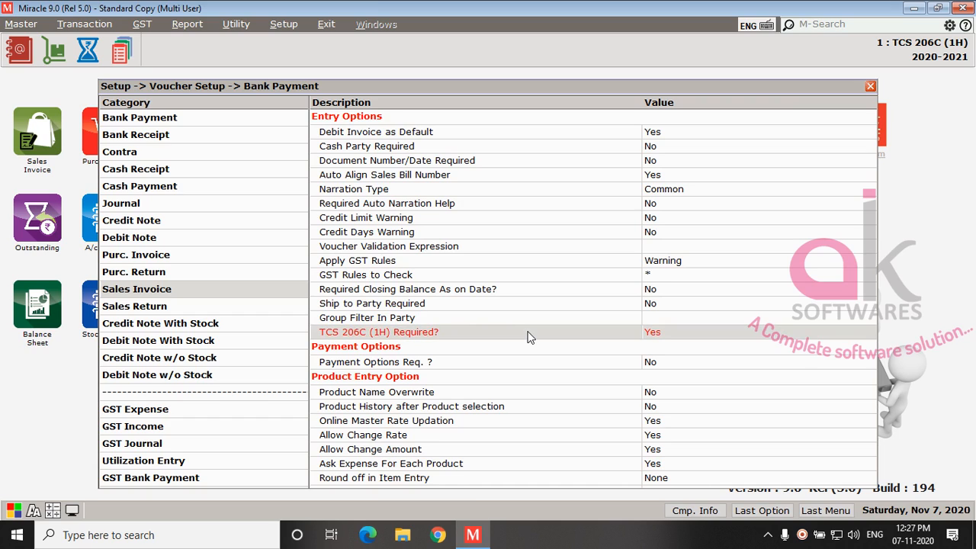
left_click(870, 87)
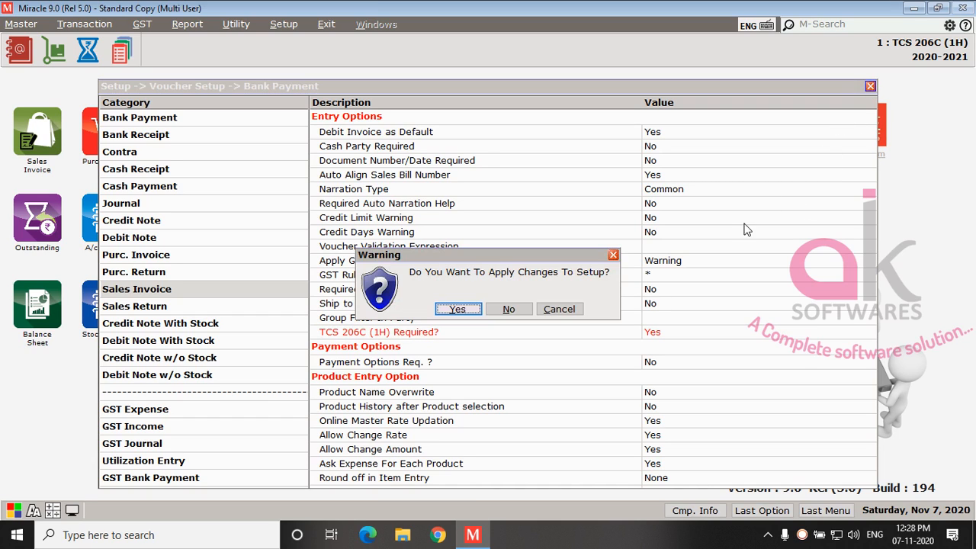
left_click(458, 310)
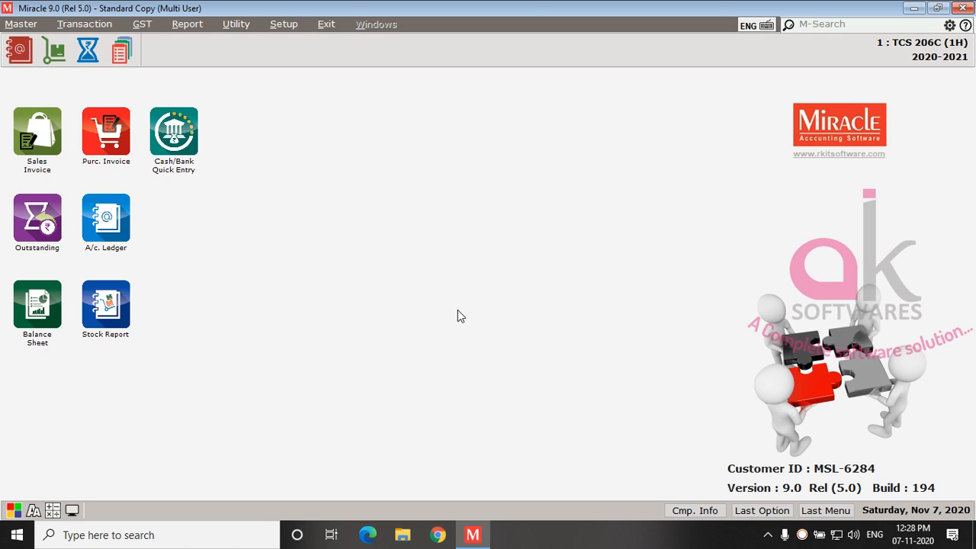
Step: Start a new purchase invoice with the Debit type and bring up its party account list
key("alt+t")
key("p")
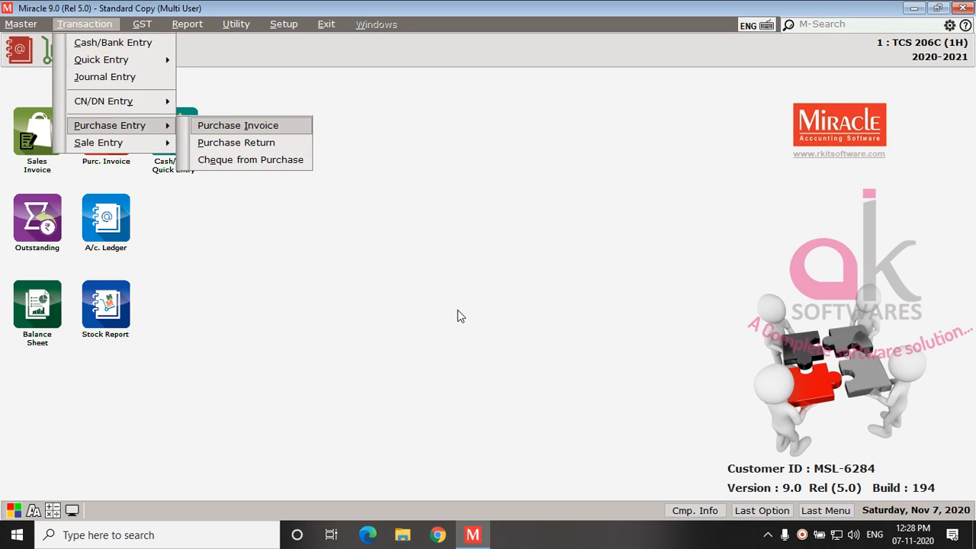
key("Return")
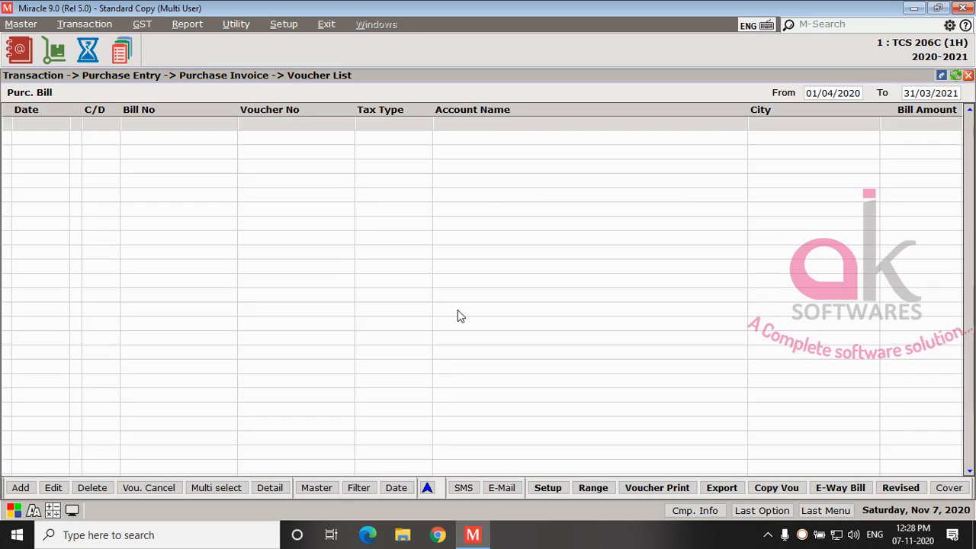
key("Insert")
key("Return")
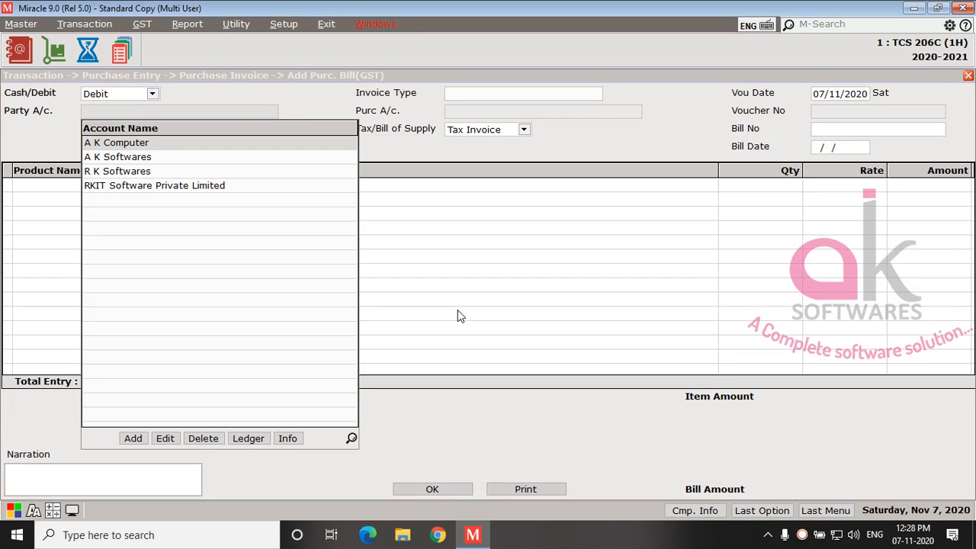
Step: Edit the RKIT Software Private Limited account from the party list, setting TCS 206C (1H) to Yes, and save it
type("RKIT")
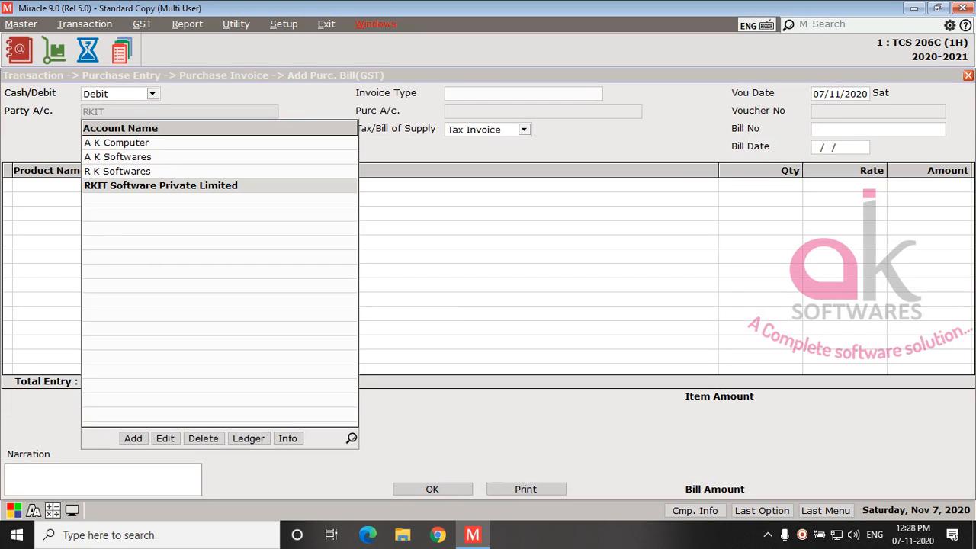
left_click(166, 441)
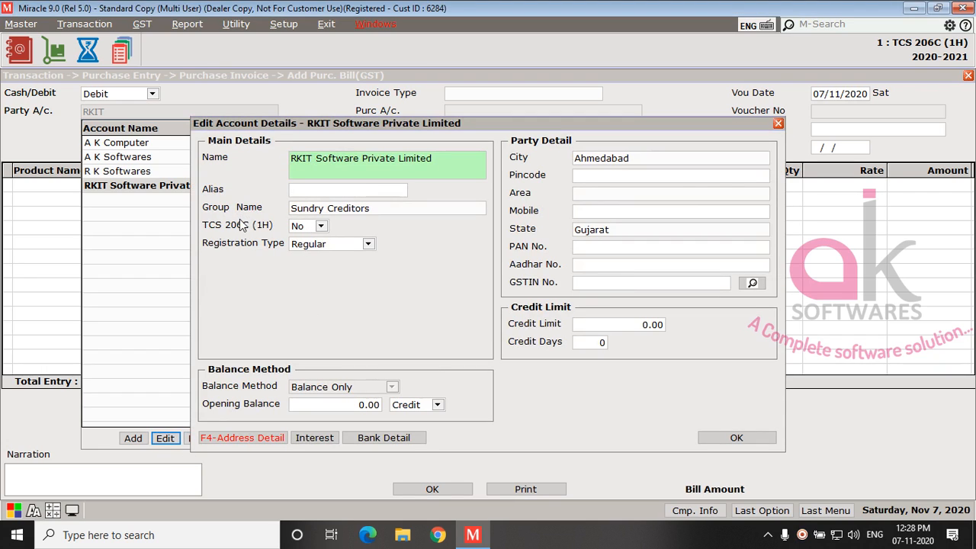
left_click(302, 226)
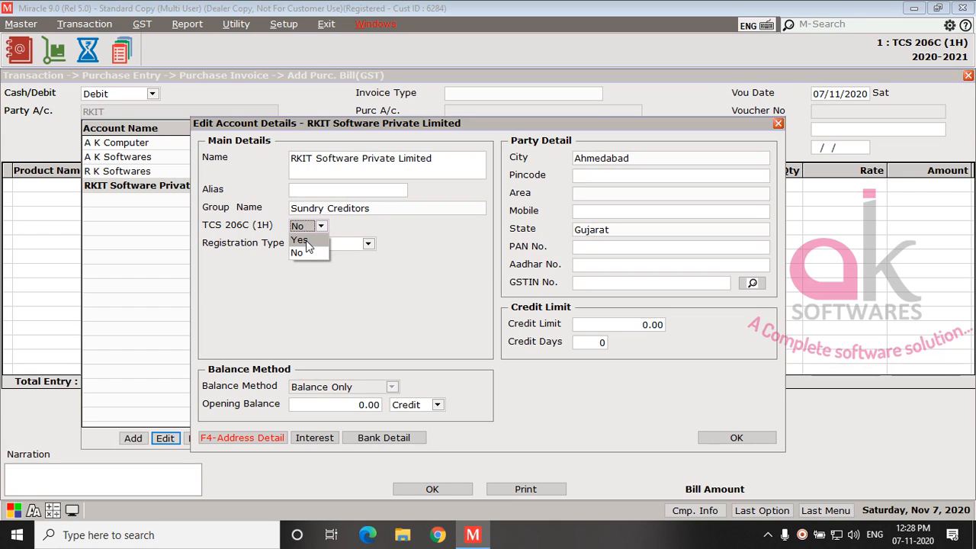
left_click(304, 240)
left_click(731, 438)
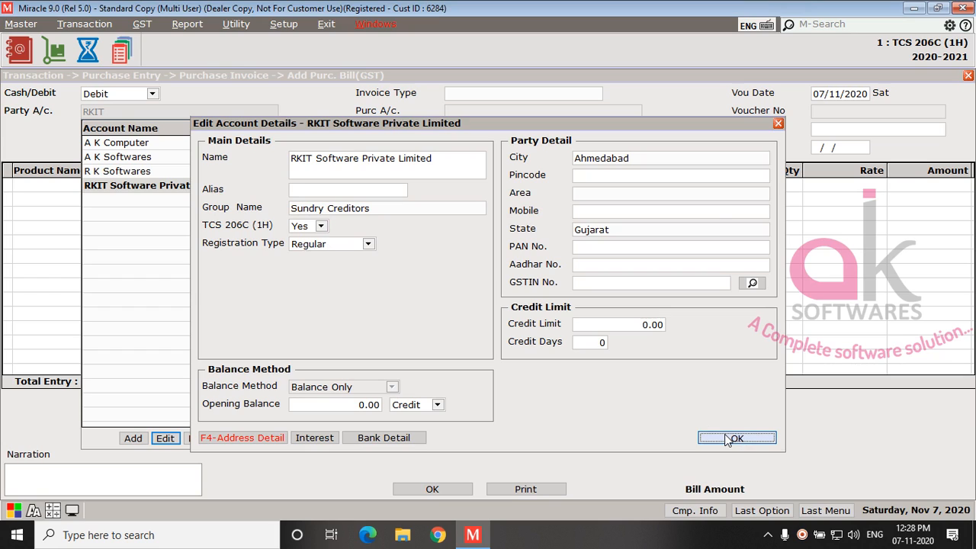
Step: Choose RKIT Software Private Limited as the party, GST as the invoice type, and enter bill number 11
key("Return")
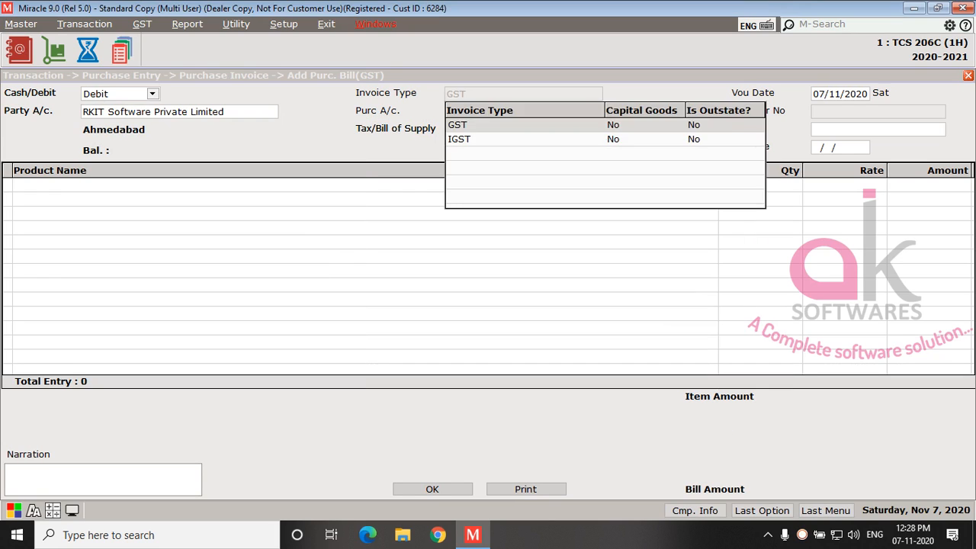
key("Return")
type("11")
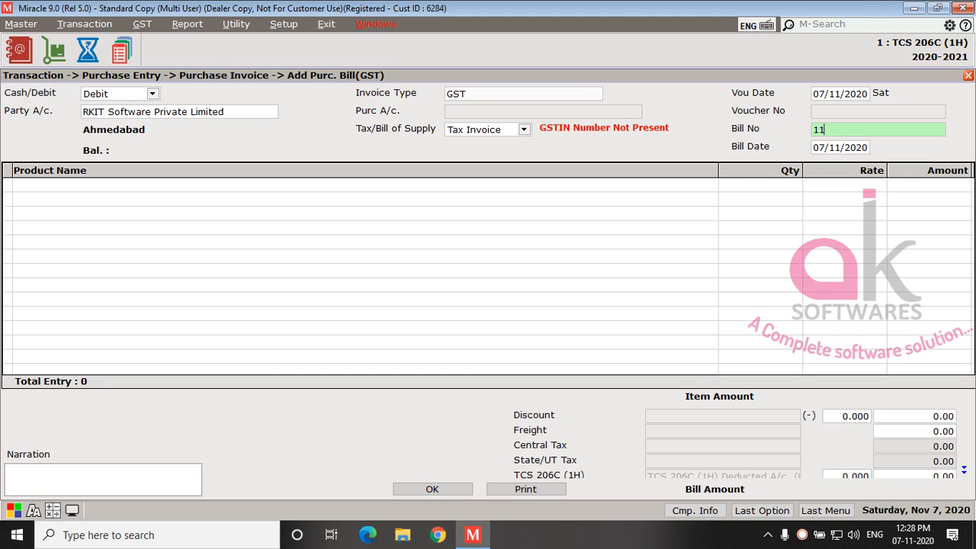
key("Return")
Step: Add the Software product with quantity 100 at rate 40000.00, accepting 9% Central Tax and 9% State/UT Tax
key("Return")
type("100")
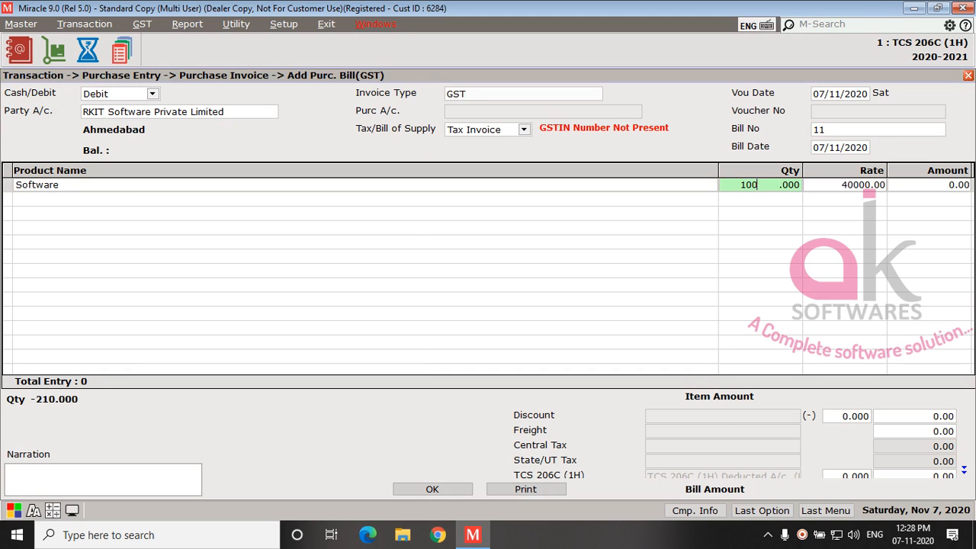
key("Return")
key("Return")
key("Return")
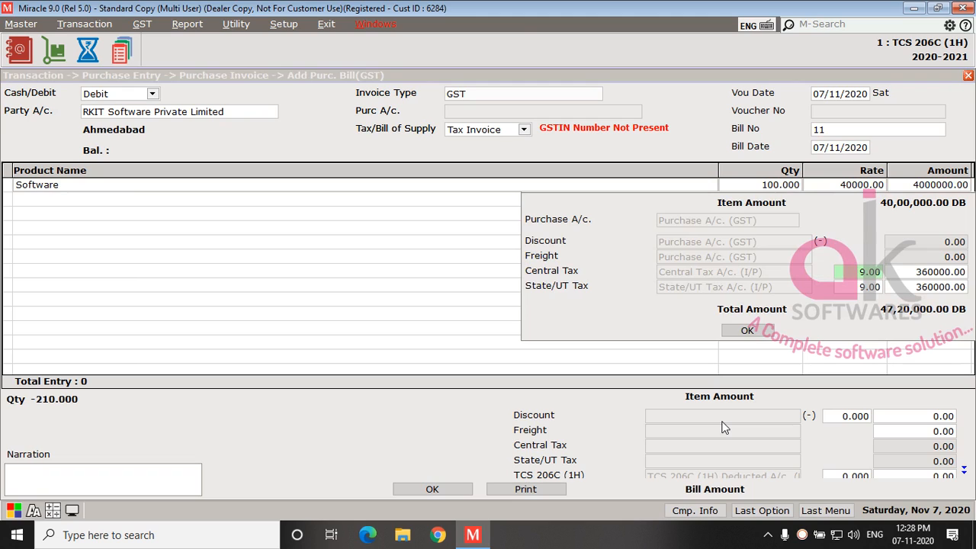
key("Return")
key("Return")
key("Return")
key("Return")
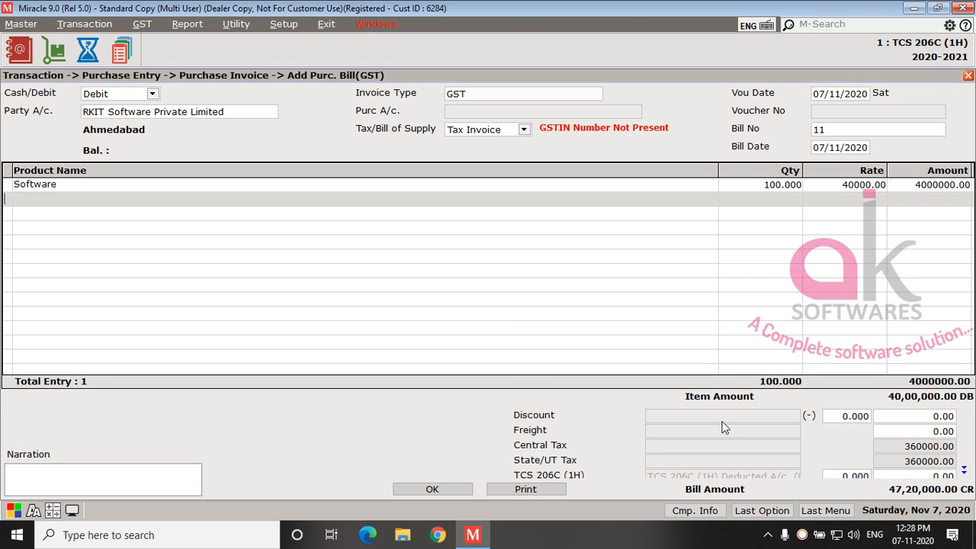
Step: Finish the item entry and enter 520 as the TCS 206C (1H) amount, leaving its percentage at 0.000
key("Return")
key("Return")
key("Return")
key("Return")
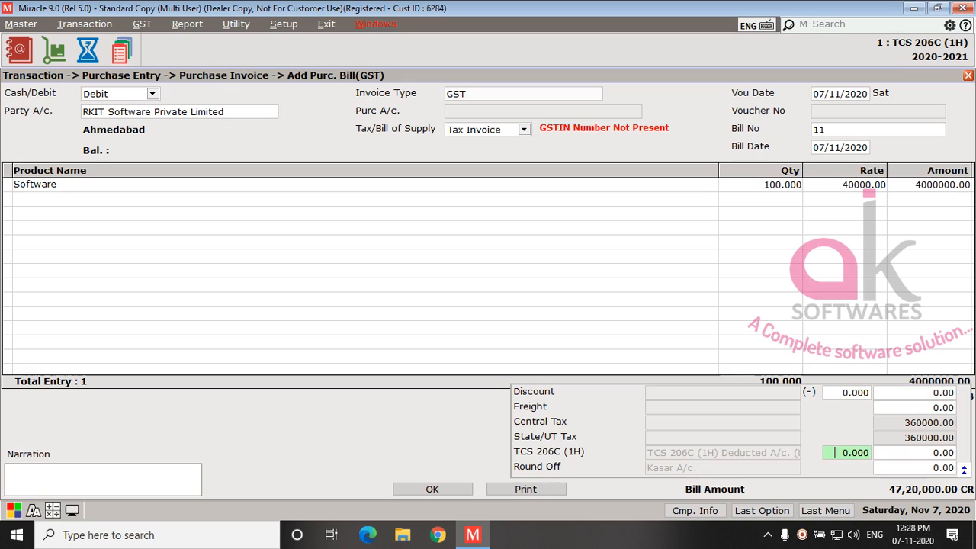
key("Return")
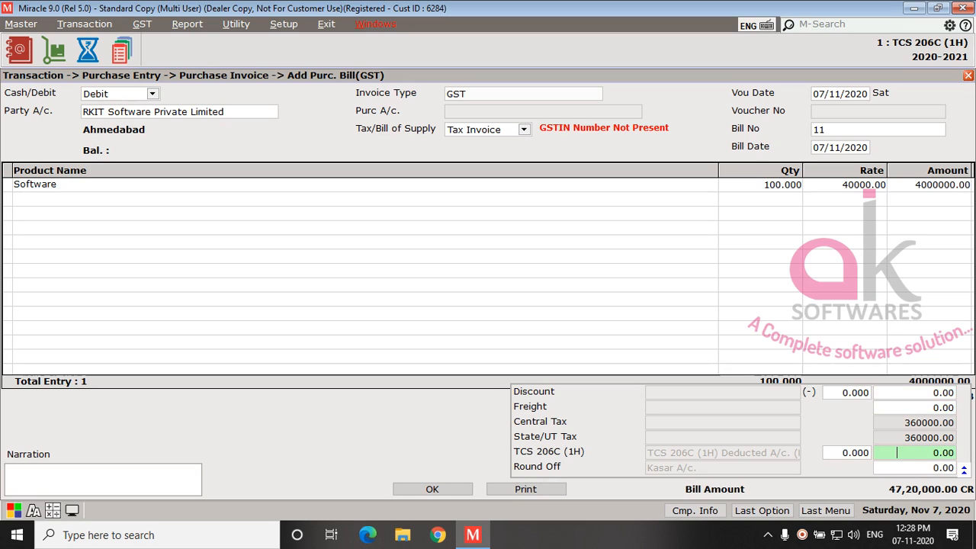
type("520")
key("Return")
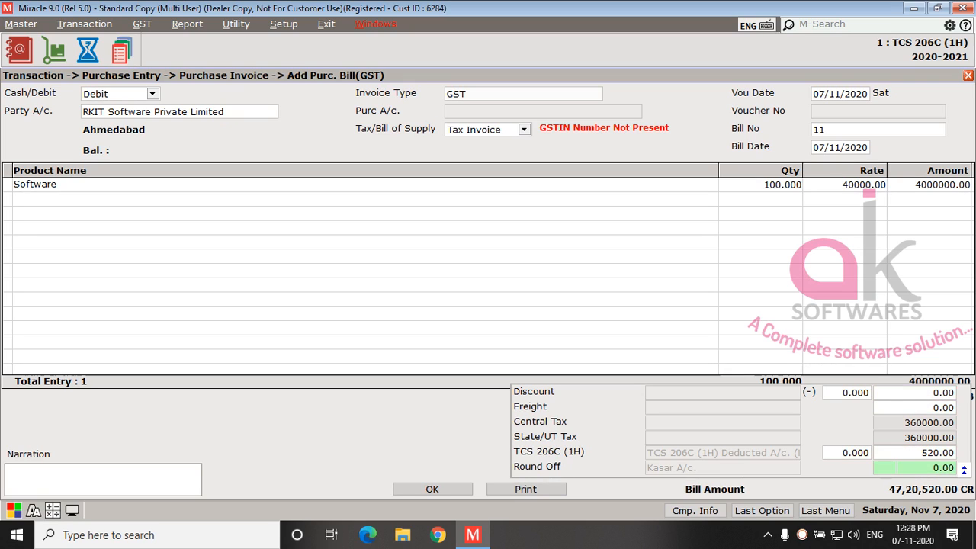
Step: Reset the bill's TCS 206C (1H) amount to 0 and re-enter it as 520
key("Up")
type("0")
key("Return")
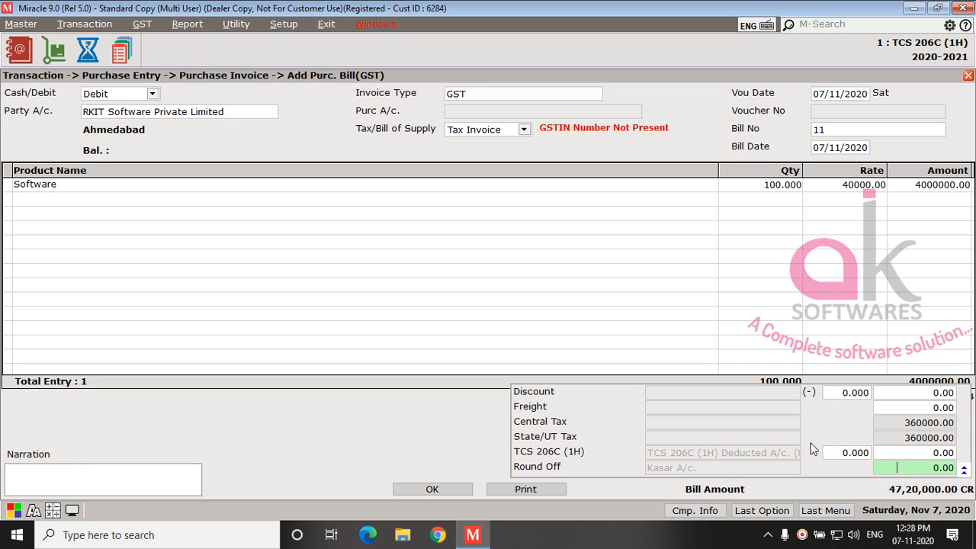
left_click(891, 452)
type("520")
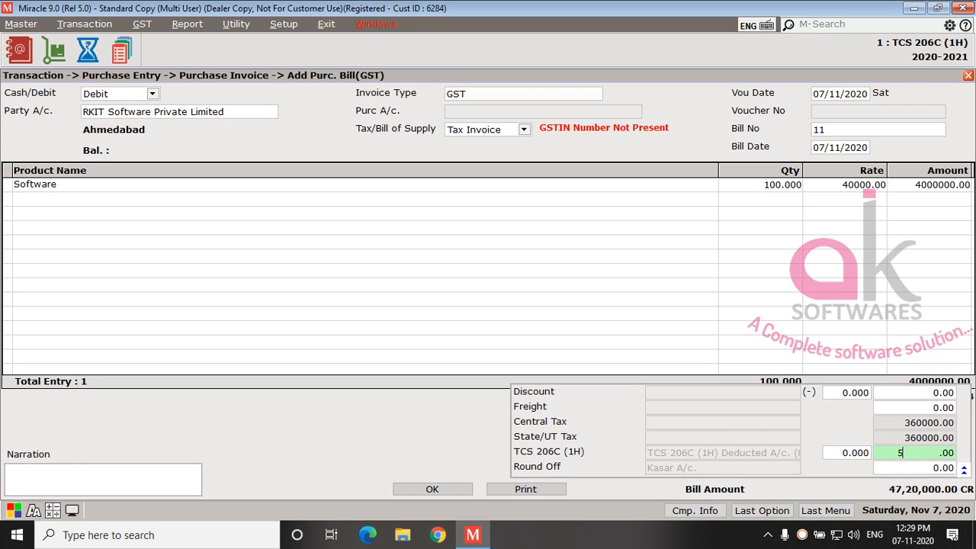
key("Return")
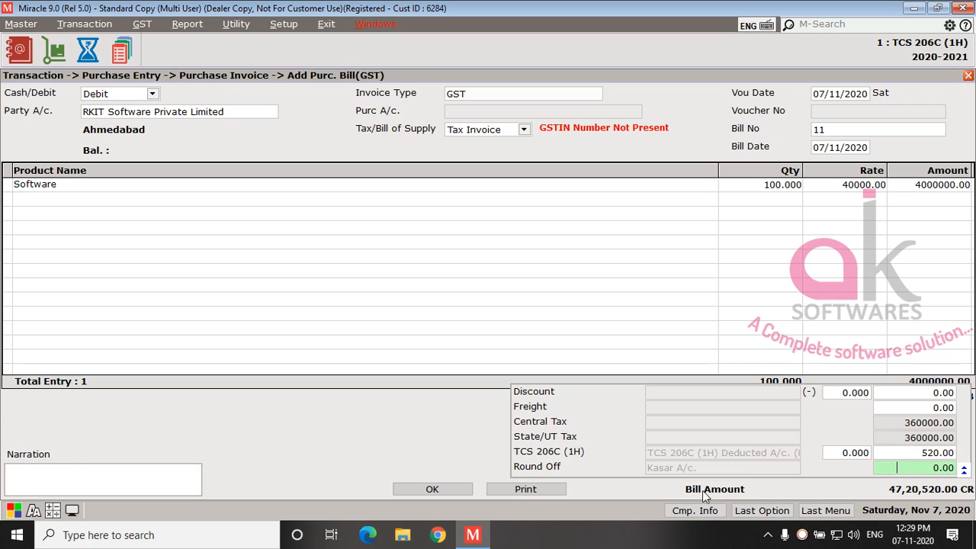
Step: Save the purchase bill and close the purchase invoice entry
left_click(447, 488)
key("Return")
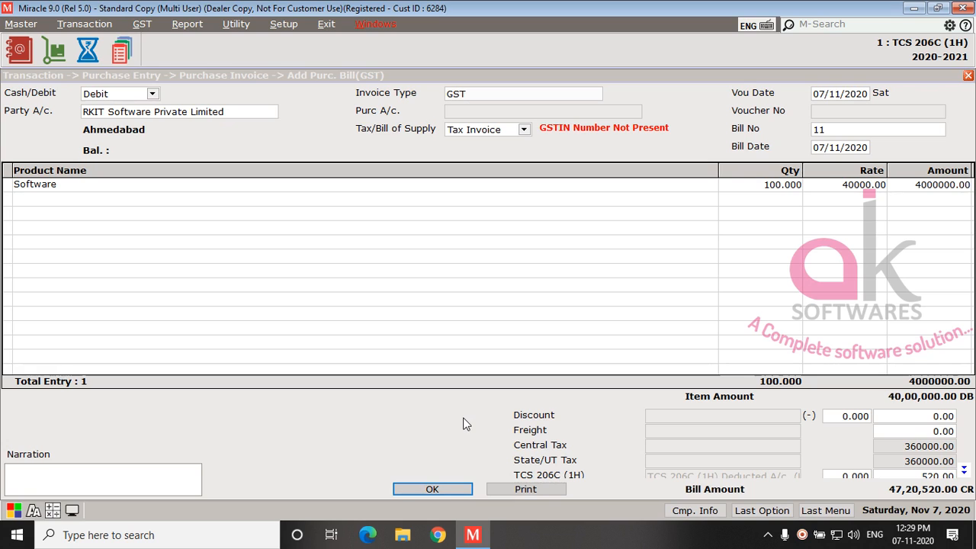
key("Escape")
key("Return")
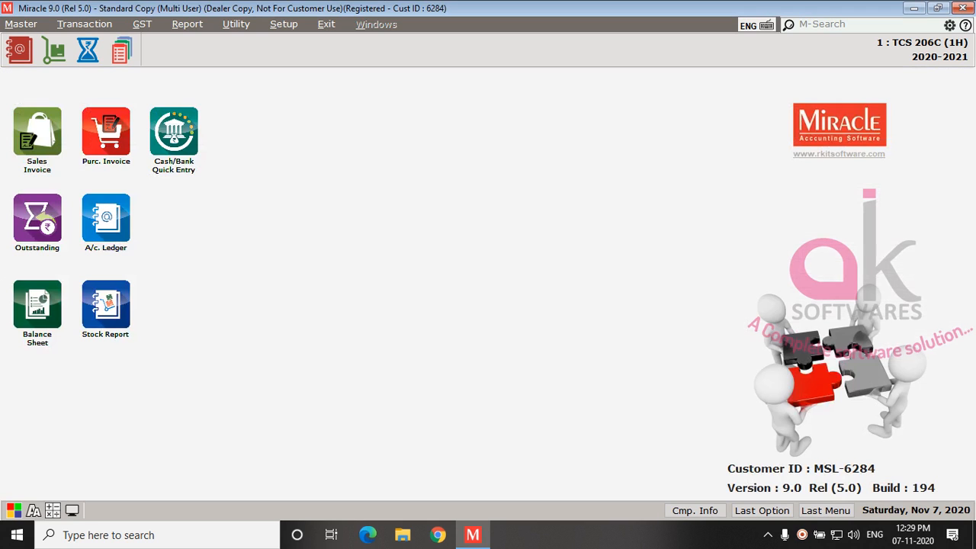
Step: Open the sales invoice voucher list and start a new sales bill
key("alt+t")
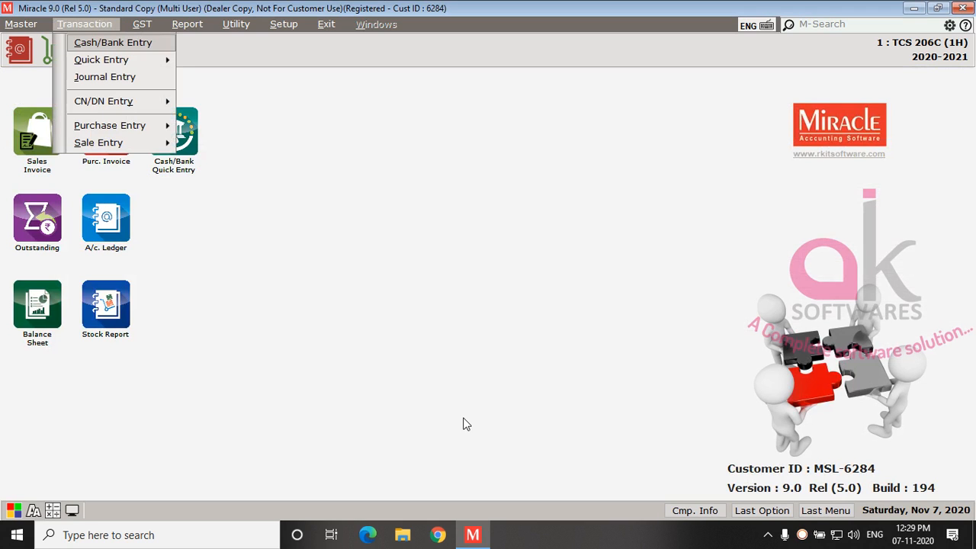
key("s")
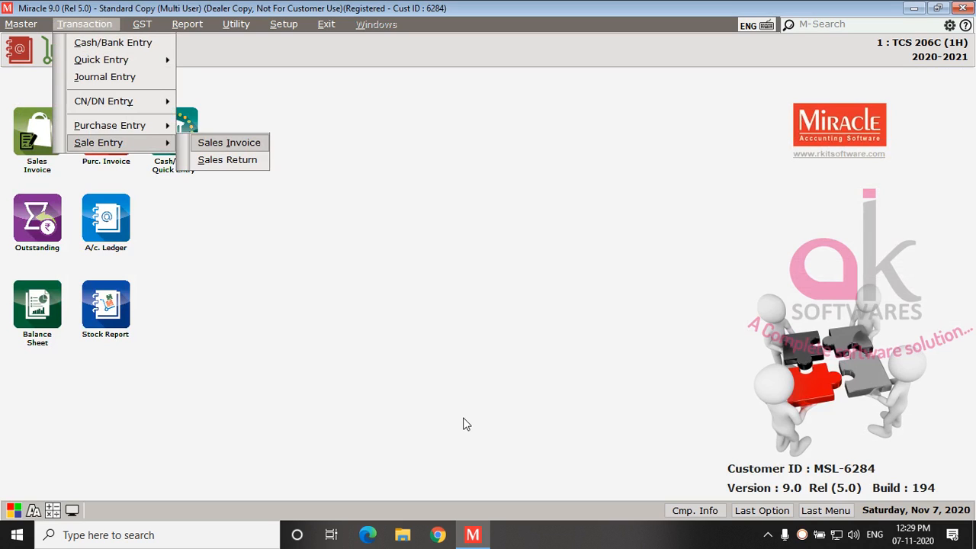
key("Return")
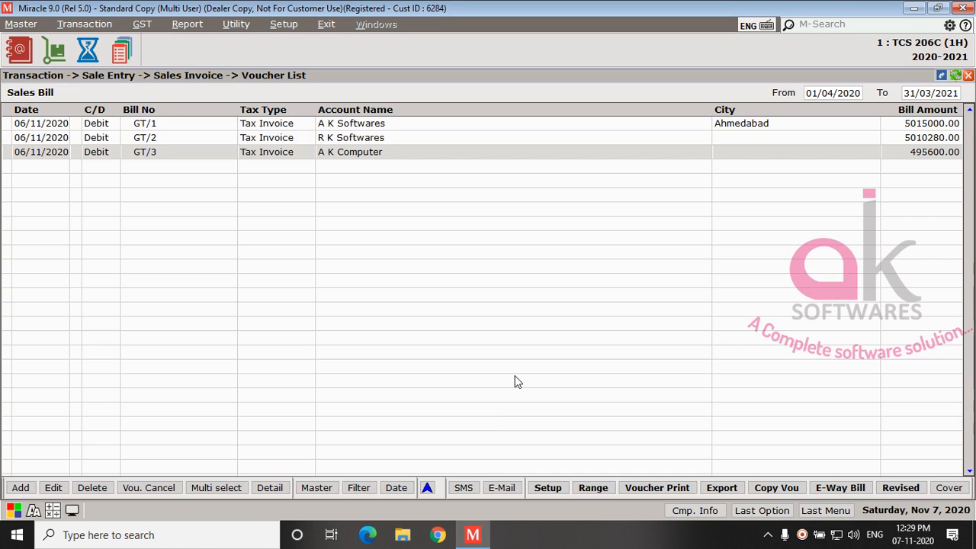
left_click(339, 139)
left_click(540, 124)
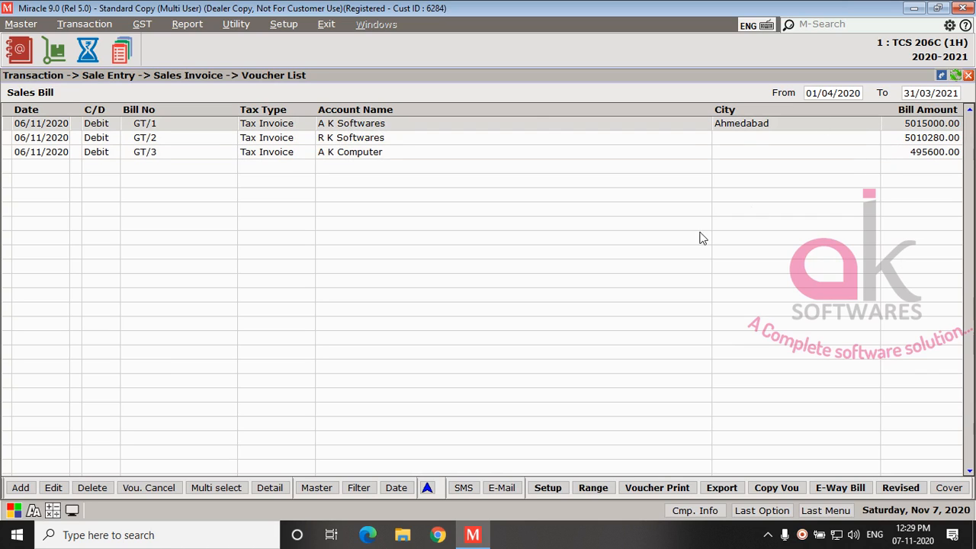
left_click(23, 488)
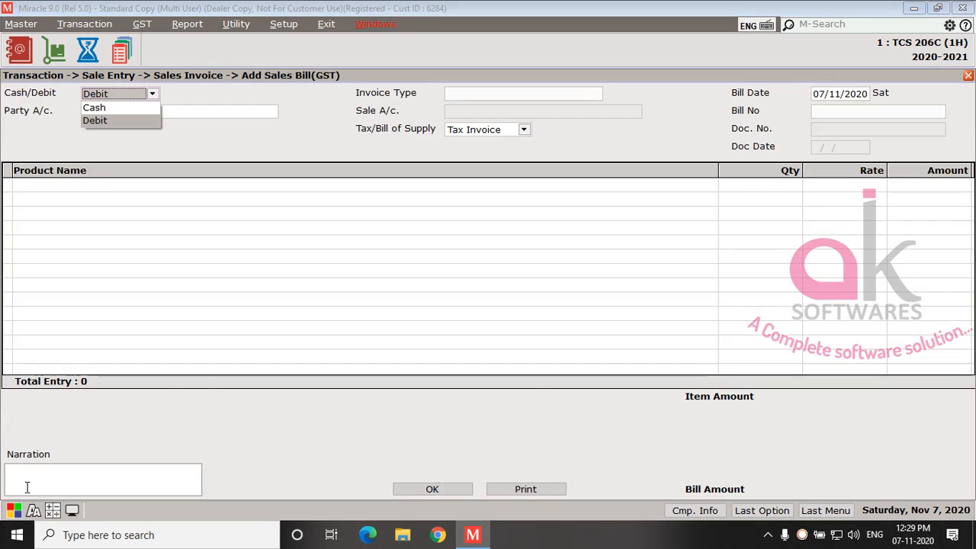
Step: Keep the bill as Debit and set TCS 206C (1H) to Yes in the R K Softwares party account
key("Return")
key("Down")
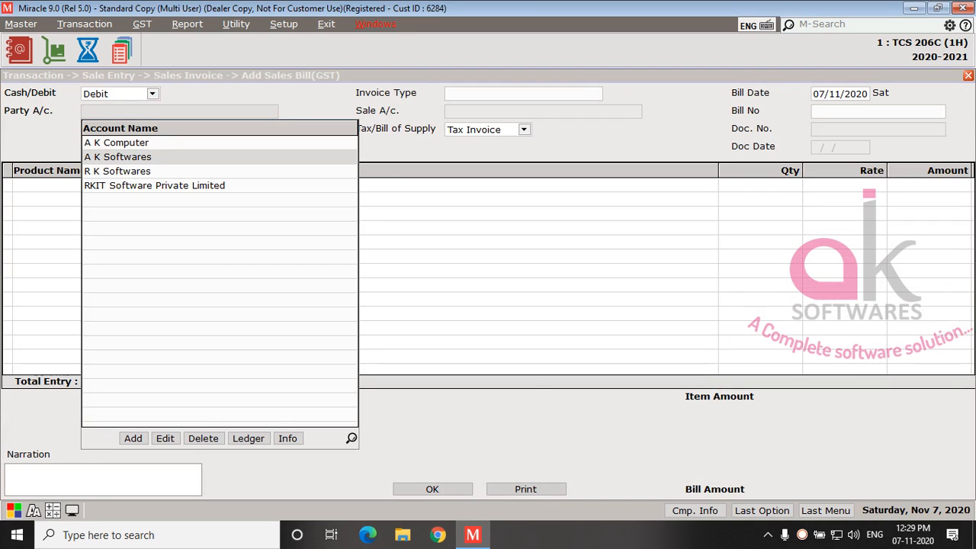
key("Down")
key("F3")
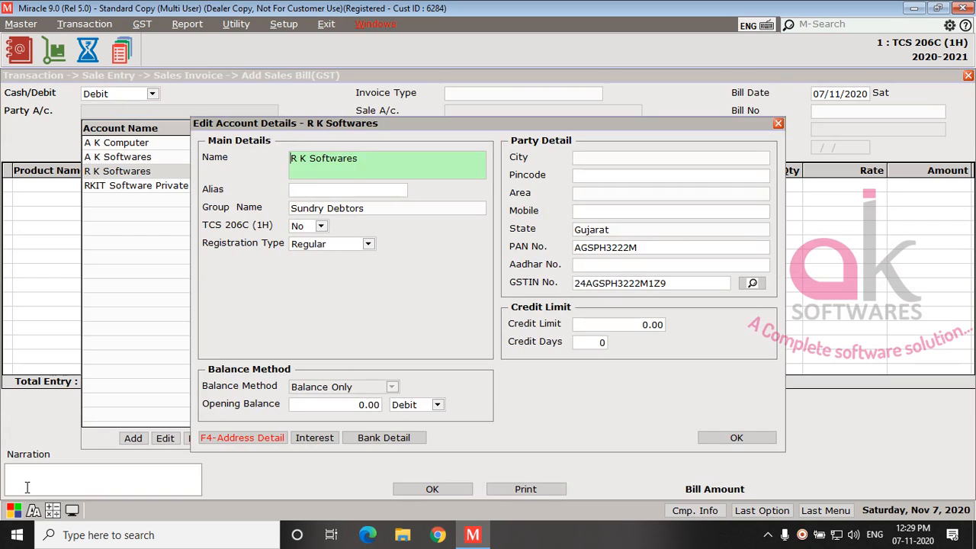
key("Return")
key("Return")
key("Return")
key("Up")
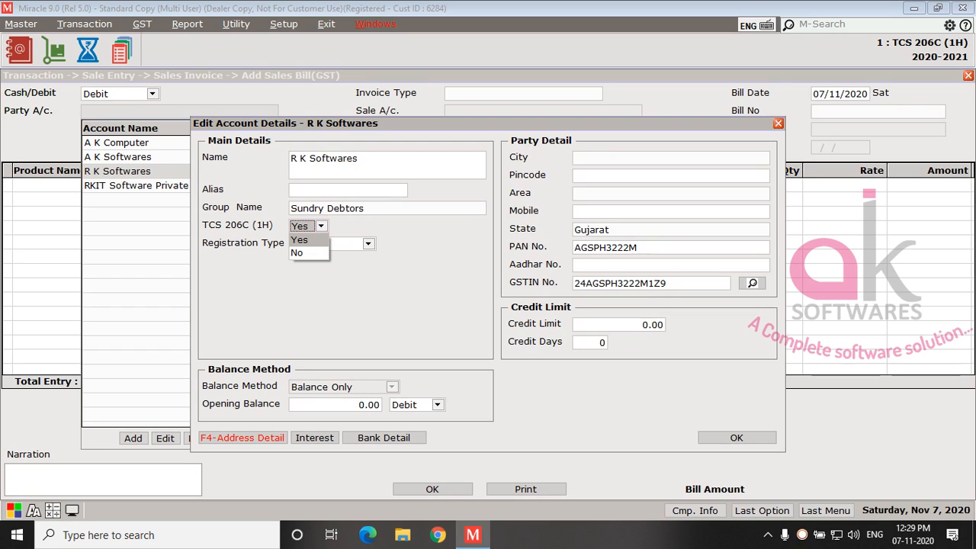
key("Return")
Step: Choose R K Softwares as the party, GST as the invoice type, Tax Invoice, and the GT/ bill number series
key("Return")
key("Return")
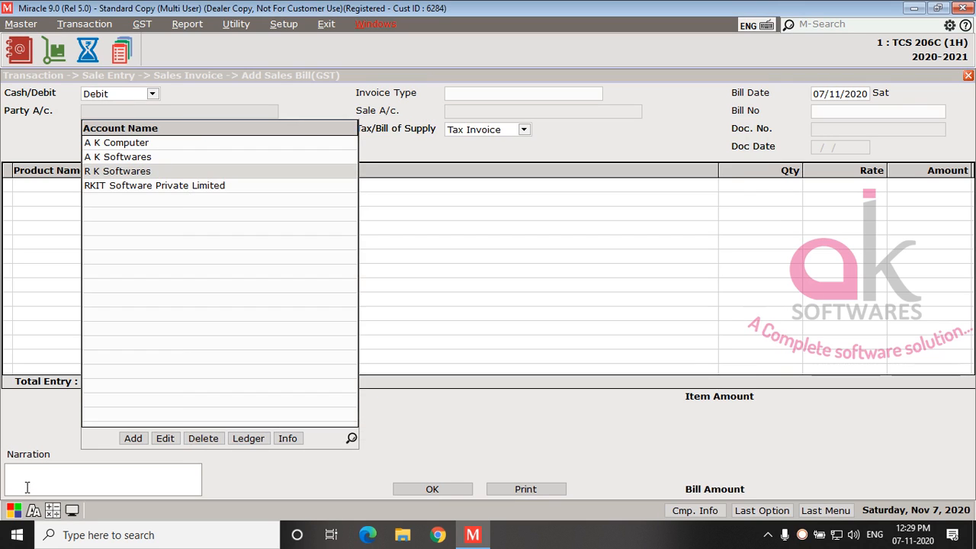
key("Return")
key("Return")
key("Return")
key("Return")
key("Return")
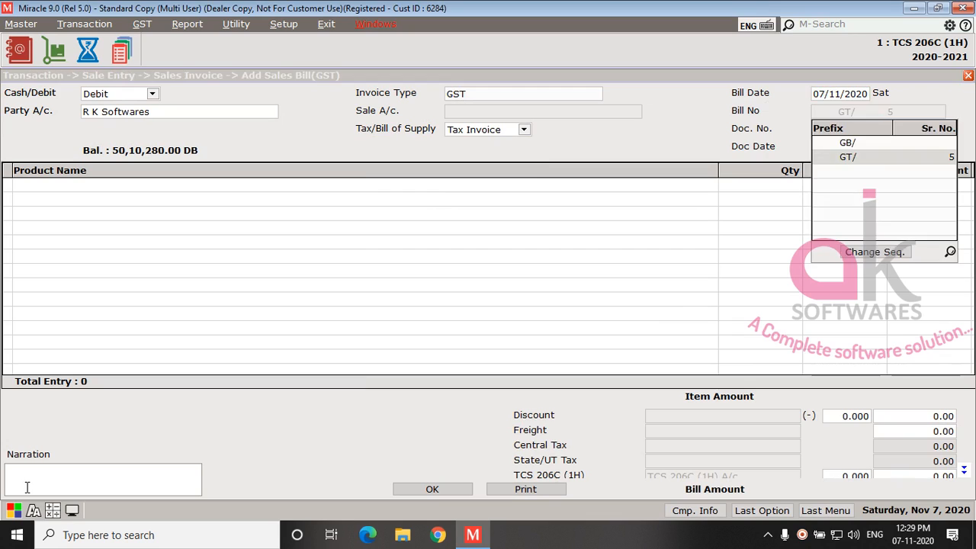
Step: Add the Software product with quantity 100 at rate 42000.00, accepting 9% Central Tax and 9% State/UT Tax
key("Return")
type("100")
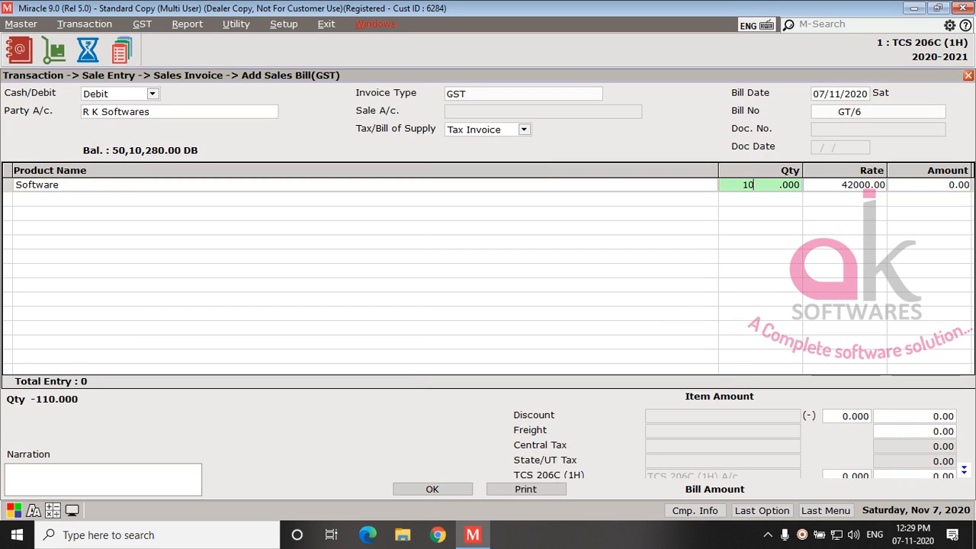
key("Return")
key("Return")
key("Return")
key("Return")
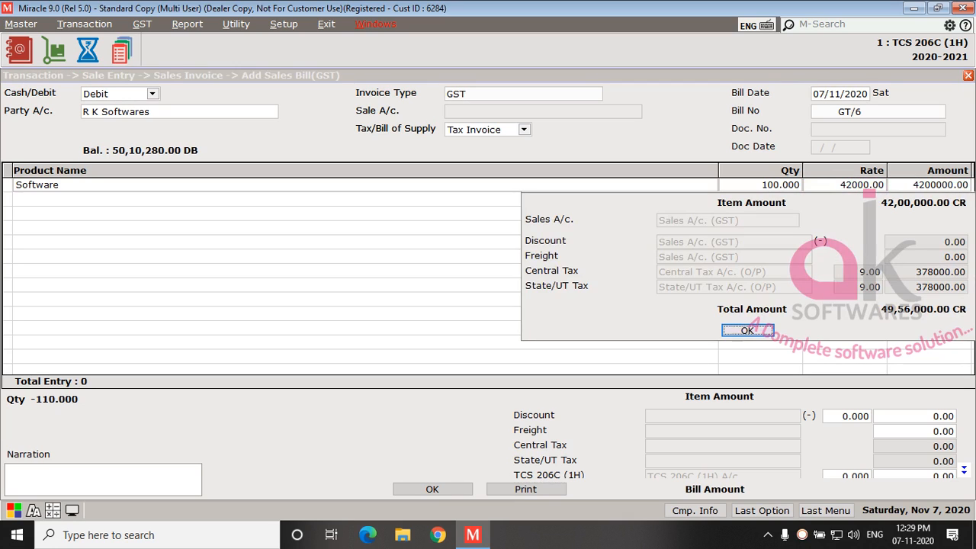
key("Return")
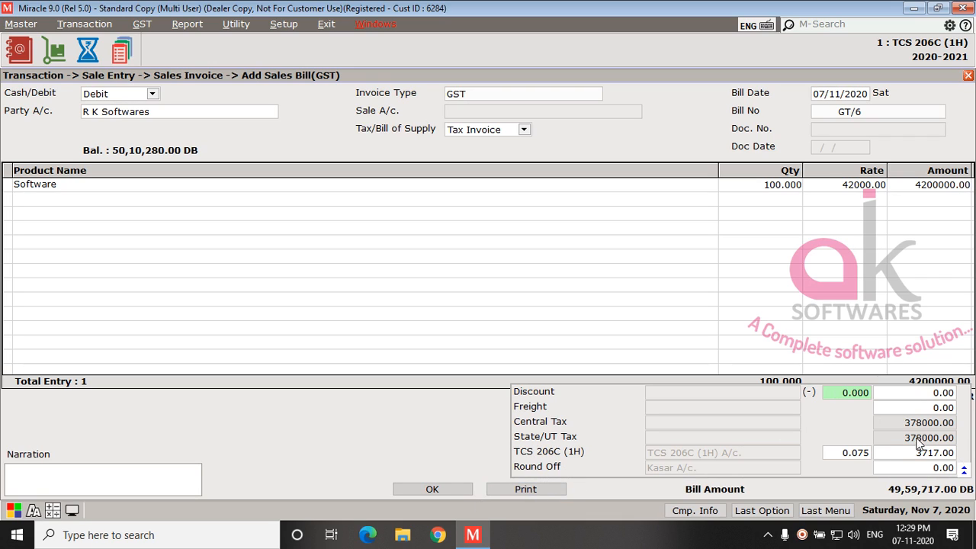
Step: Keep the TCS 206C (1H) rate at 0.075 and save the R K Softwares sales bill
left_click(853, 451)
left_click_drag(853, 452, 877, 450)
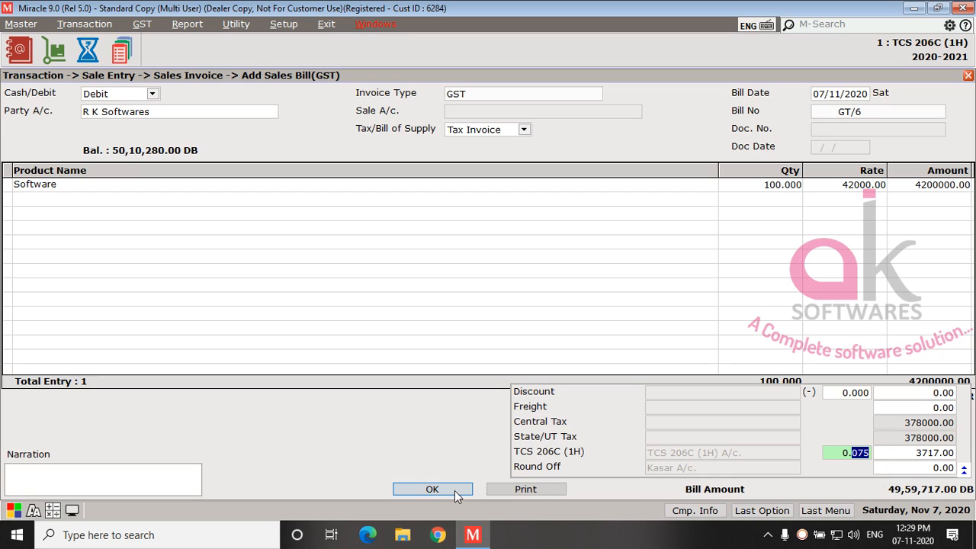
left_click(430, 488)
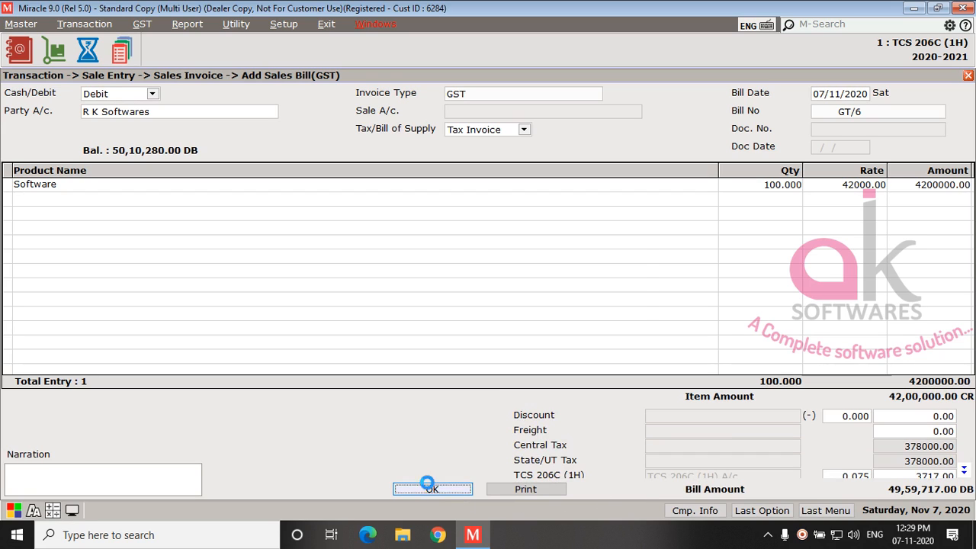
key("Return")
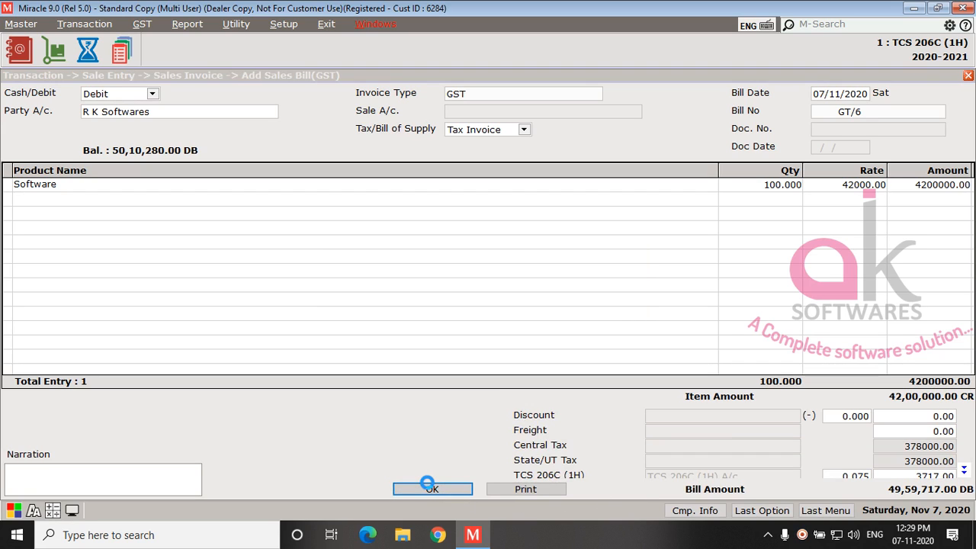
Step: In a new debit sales bill, edit the A K Softwares party account with TCS 206C (1H) set to Yes and save it
key("Return")
key("Up")
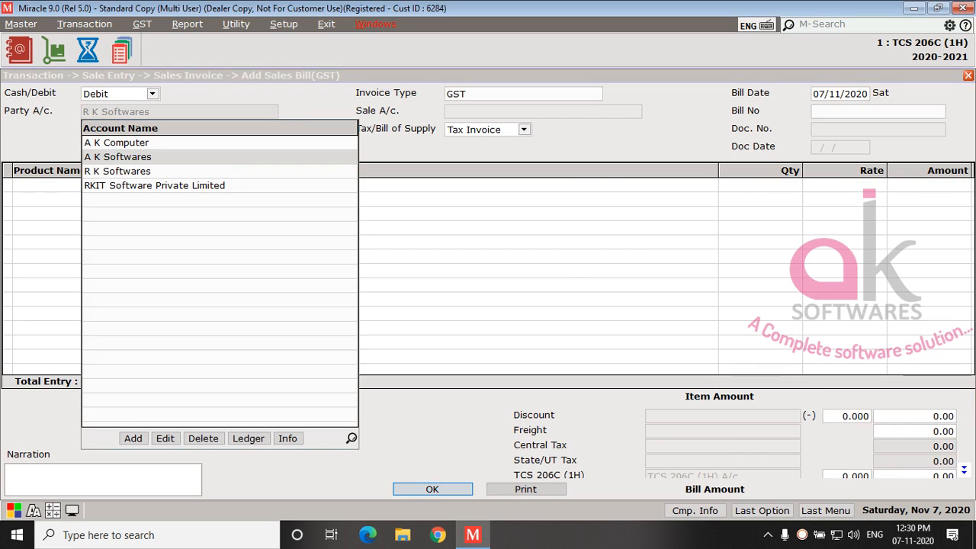
key("F3")
key("Return")
key("Return")
key("Up")
Step: Choose A K Softwares as the party with GST invoice type, Tax Invoice and the GT/ bill number series
key("Return")
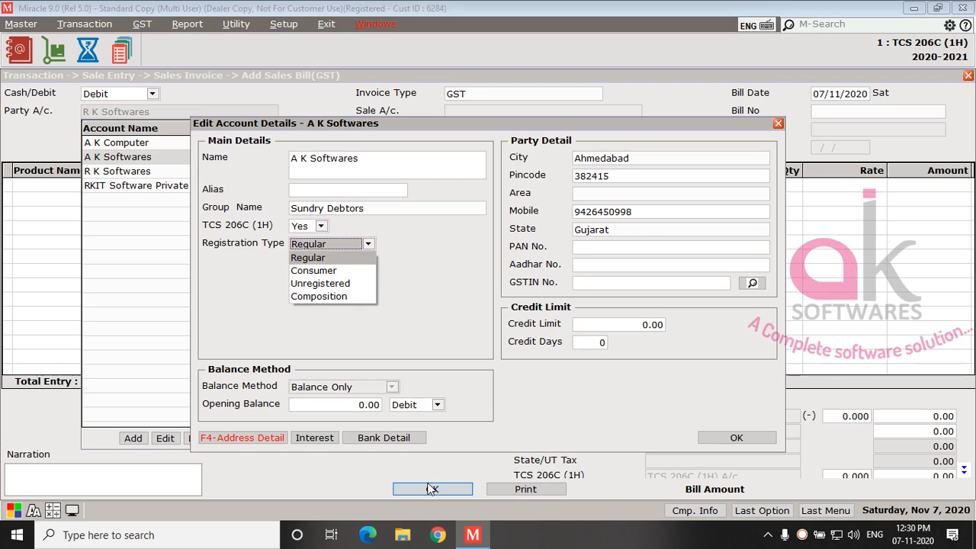
key("ctrl+Return")
key("Return")
key("Return")
key("Return")
key("Return")
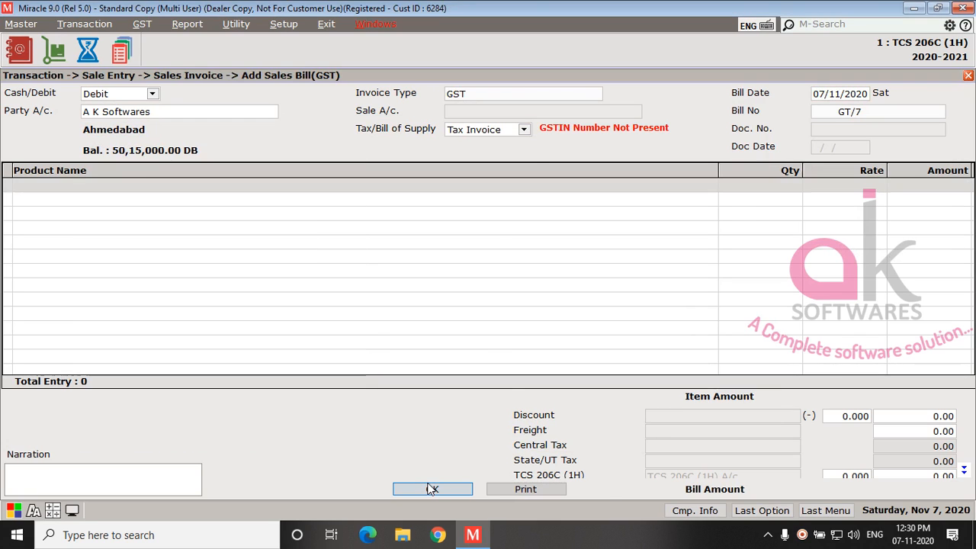
Step: Add 100 units of Software at rate 42000.00 to the A K Softwares bill, accepting the 9% Central and State/UT taxes
key("Return")
key("Return")
type("100")
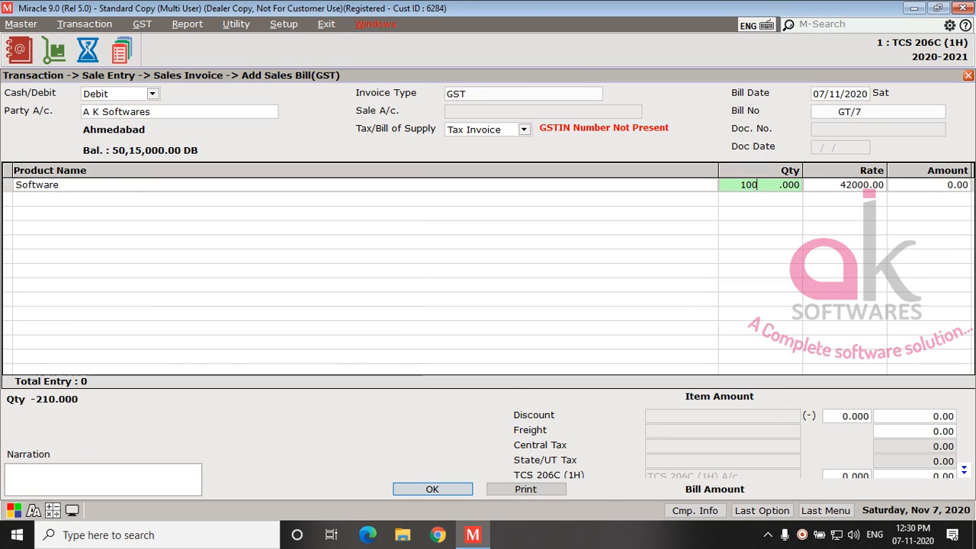
key("Return")
key("Return")
Step: Accept the TCS 206C (1H) rate of 0.750 and save the A K Softwares sales bill
key("Return")
key("Return")
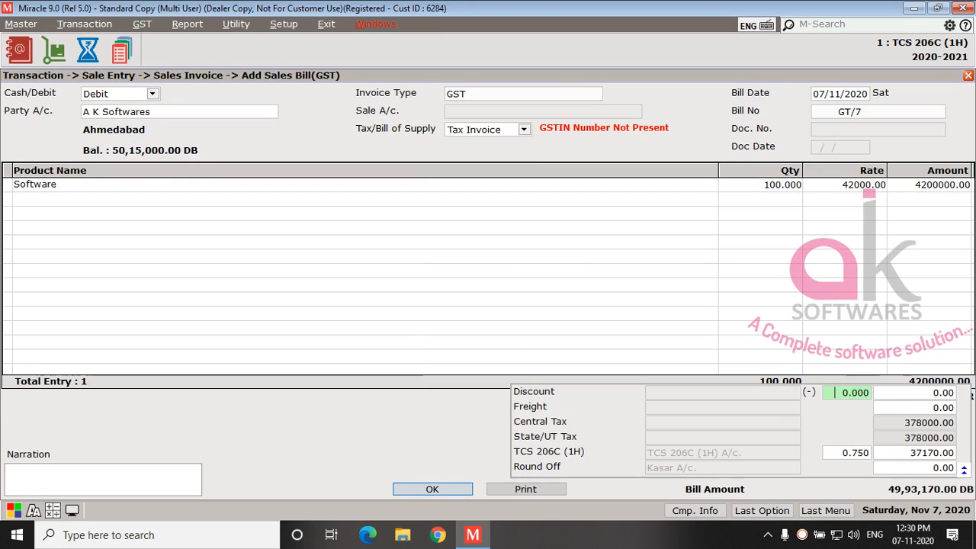
key("Return")
key("Return")
key("Return")
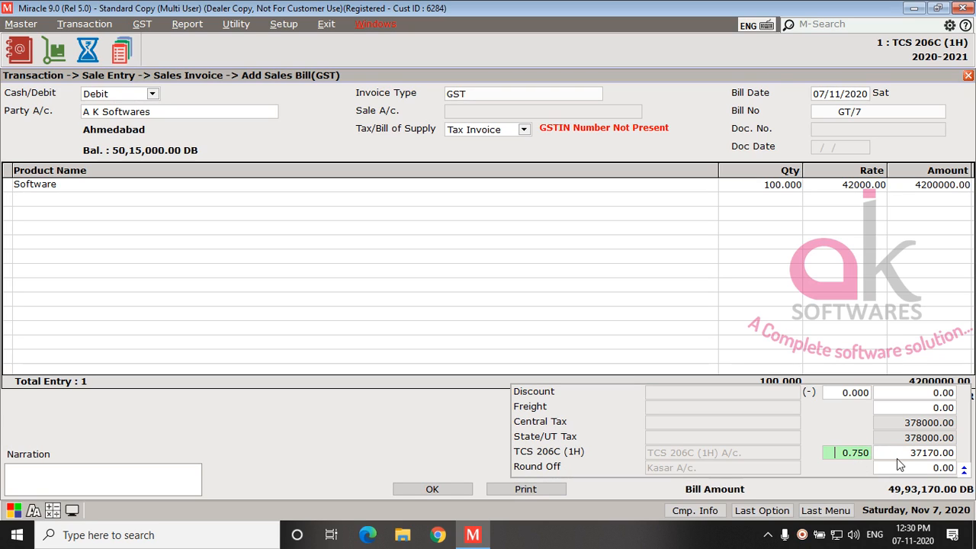
left_click(432, 489)
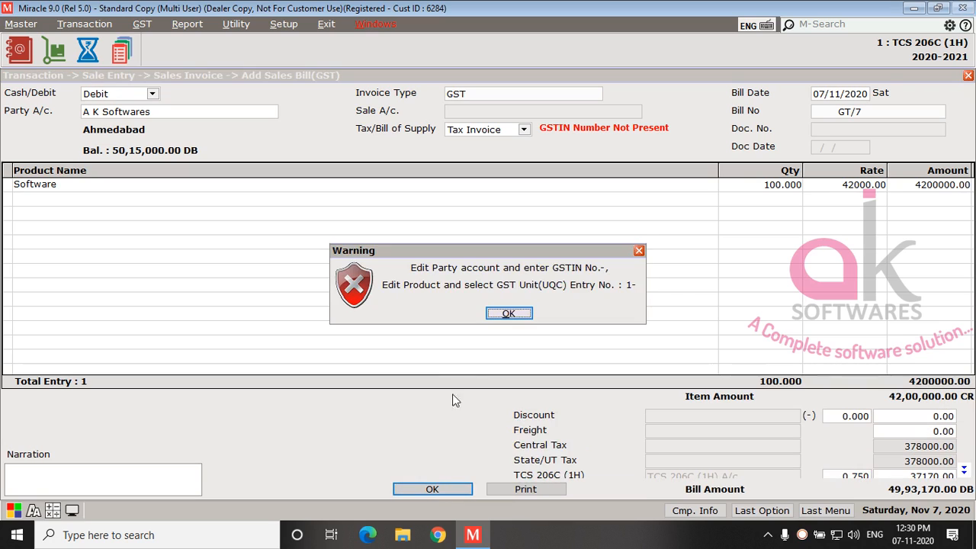
key("Return")
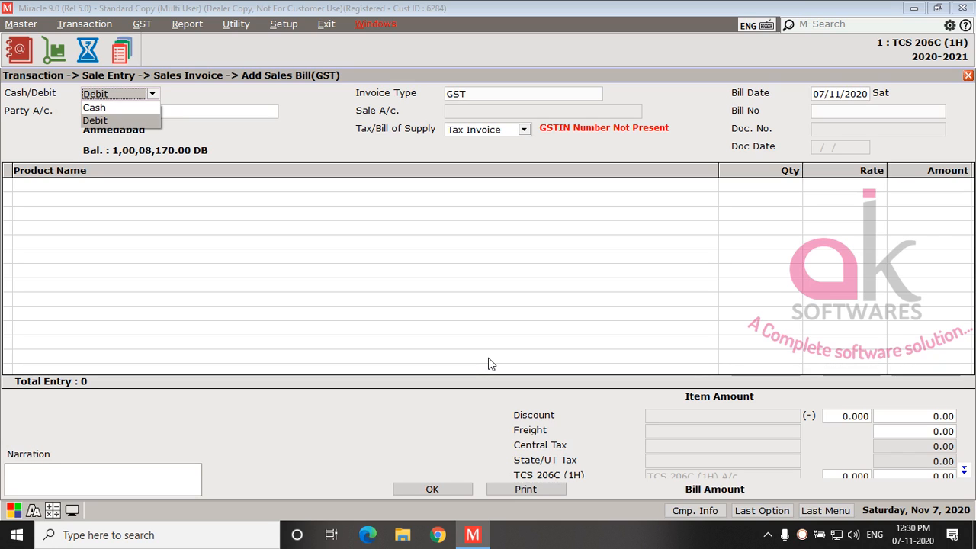
Step: Start another debit sales bill and set TCS 206C (1H) to Yes in the A K Computer party account
key("Return")
key("Up")
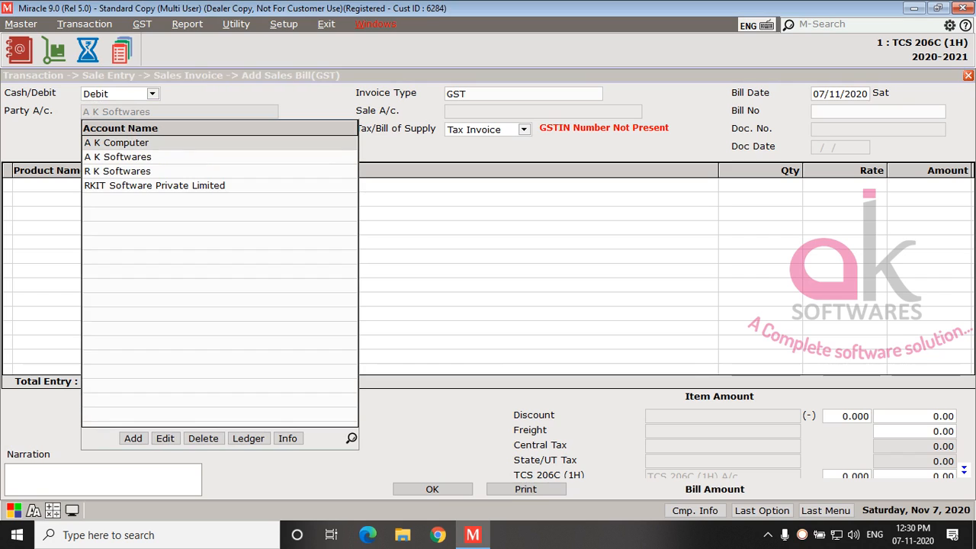
key("F3")
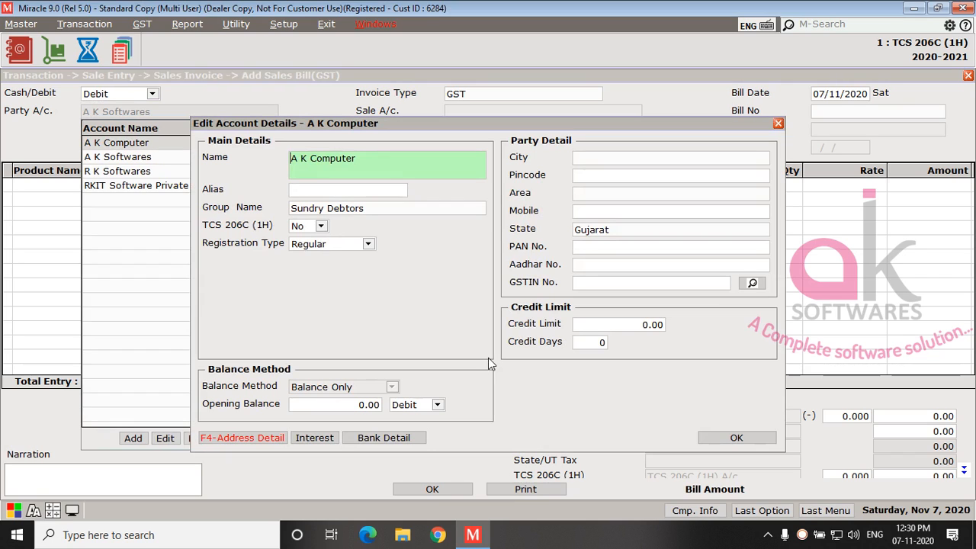
left_click(308, 228)
left_click(303, 239)
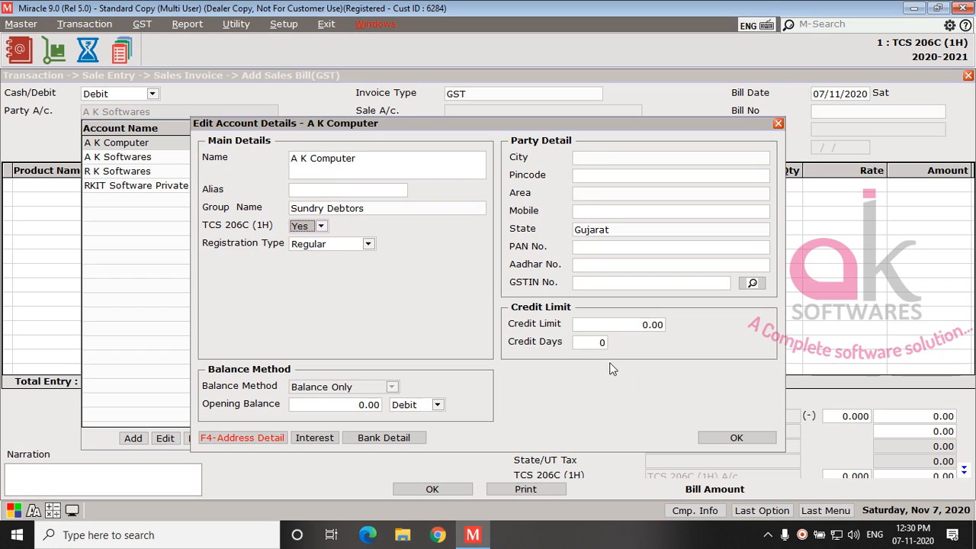
left_click(711, 440)
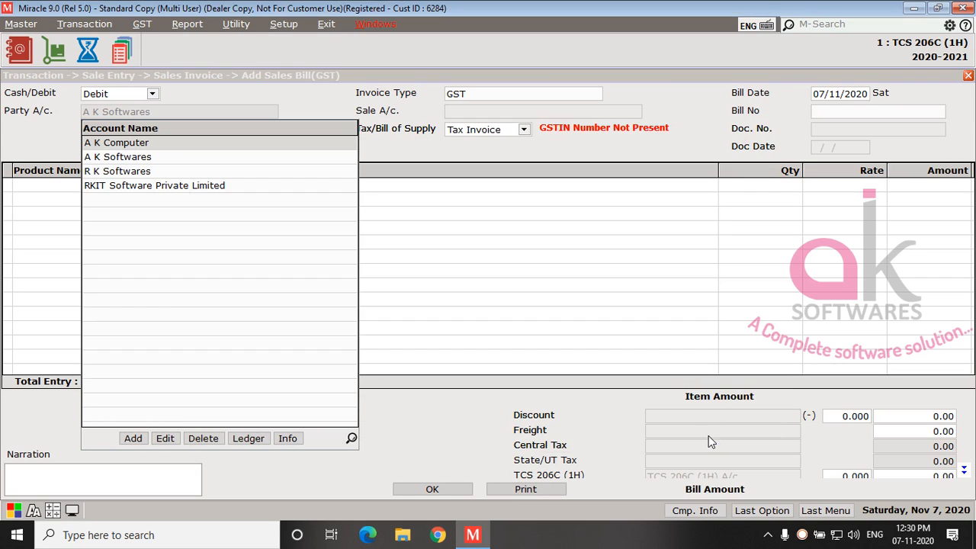
Step: Choose A K Computer as the party with GST invoice type, Tax Invoice and the GT/ bill number series
key("Return")
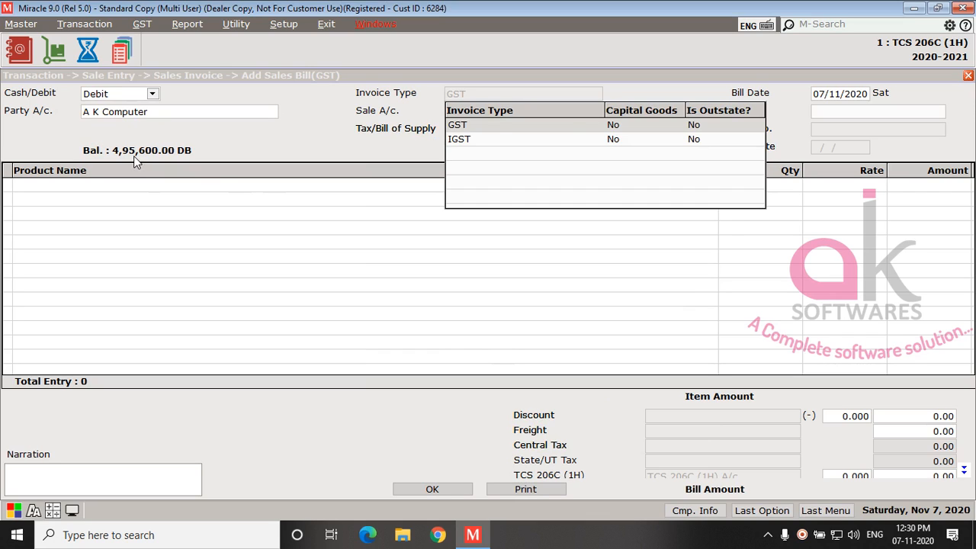
key("Return")
key("Return")
key("Return")
Step: Add the Software product with quantity 10 at rate 42000.00, accepting 9% Central Tax and 9% State/UT Tax
key("Return")
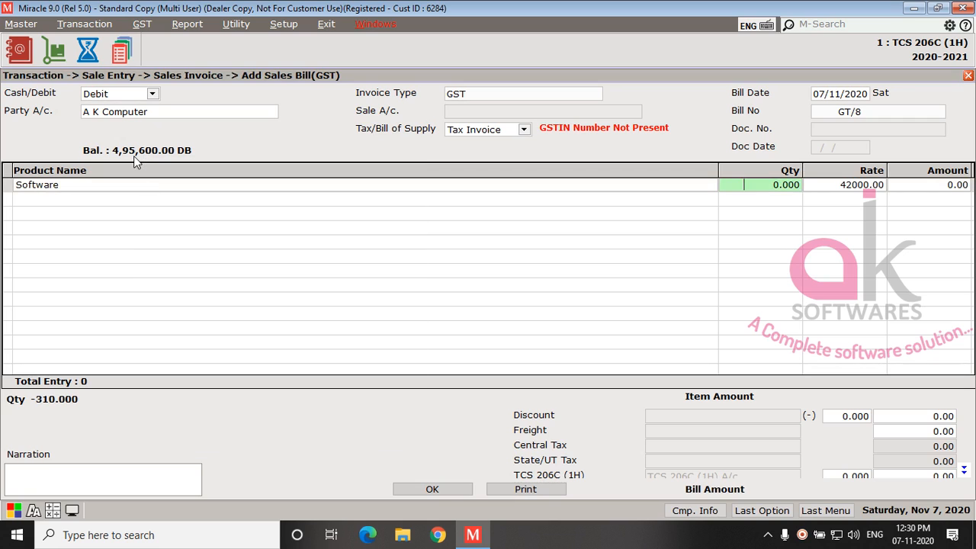
type("10")
key("Return")
key("Return")
key("Return")
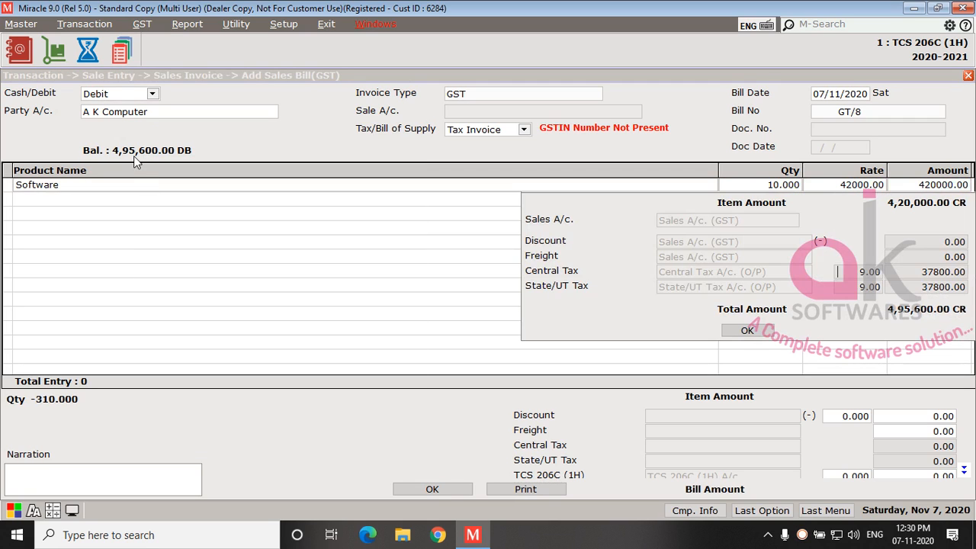
key("Return")
key("Return")
key("Return")
key("Return")
key("Return")
key("Return")
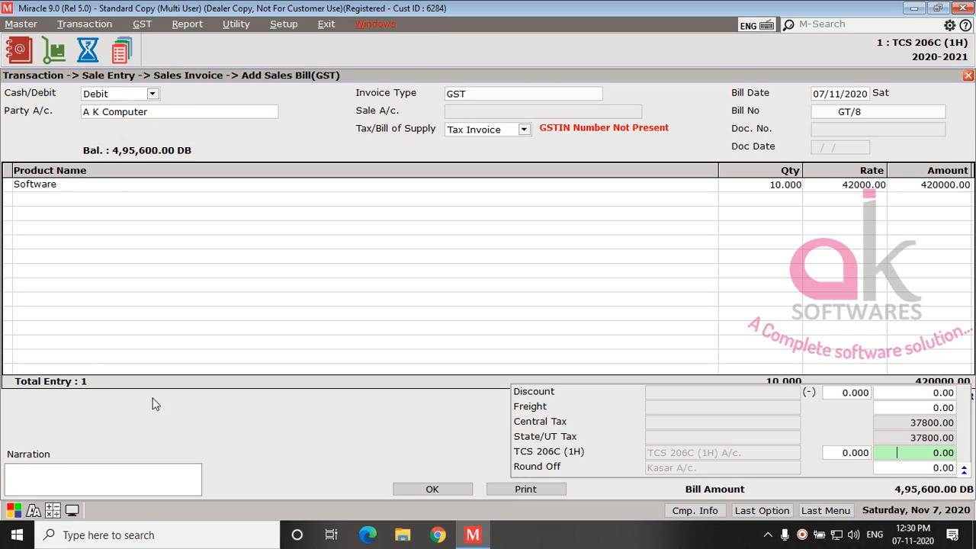
Step: Save the A K Computer sales bill with the TCS 206C (1H) rate left at 0.000 and leave the sales entry
left_click(442, 489)
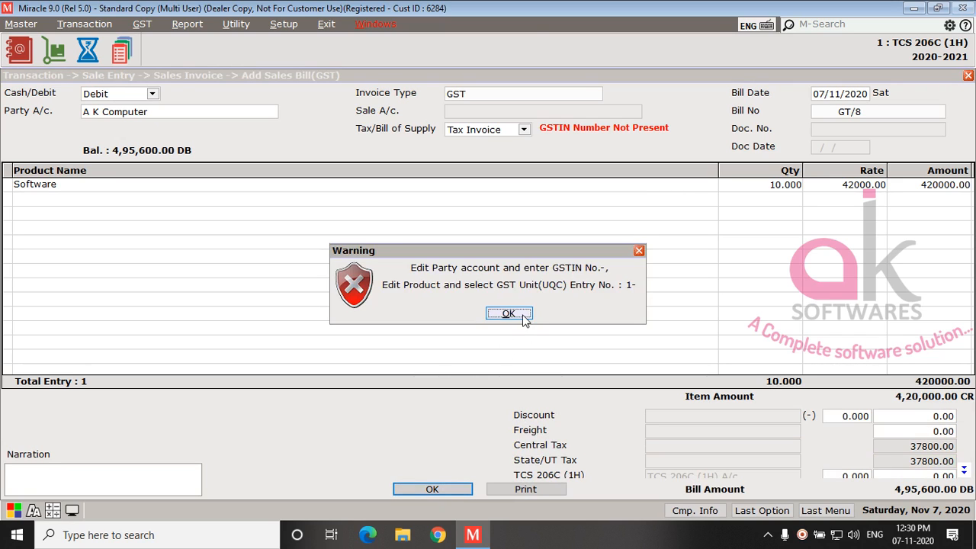
left_click(509, 313)
key("Escape")
key("Return")
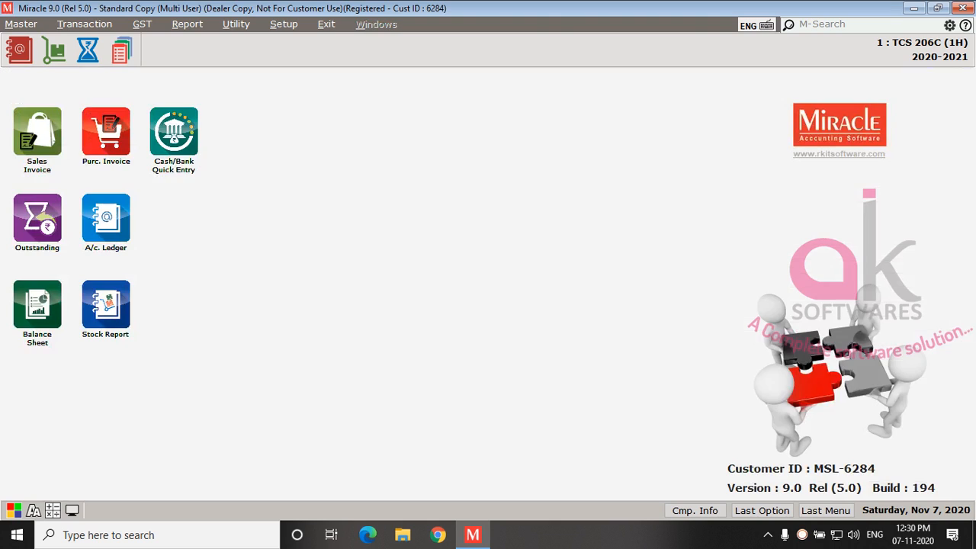
key("alt+t")
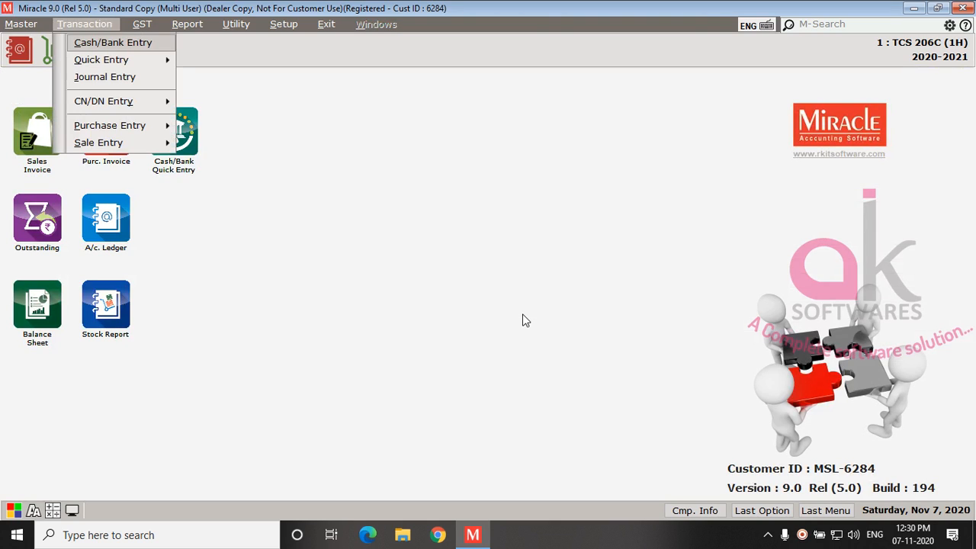
key("Escape")
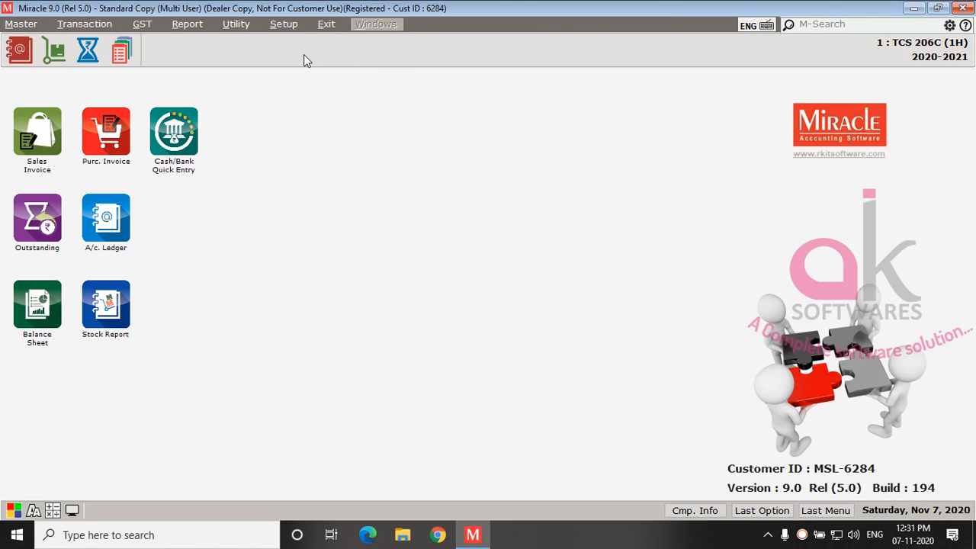
left_click(282, 25)
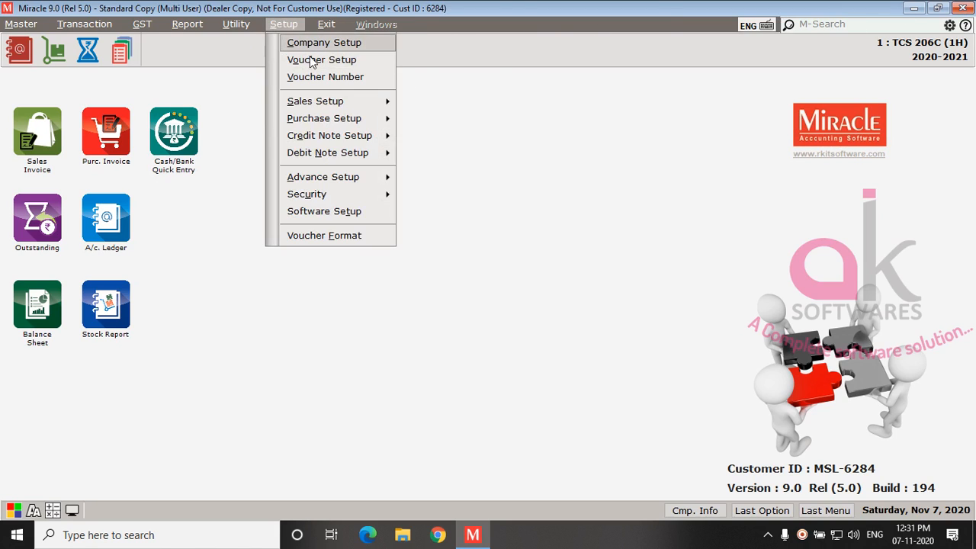
left_click(590, 188)
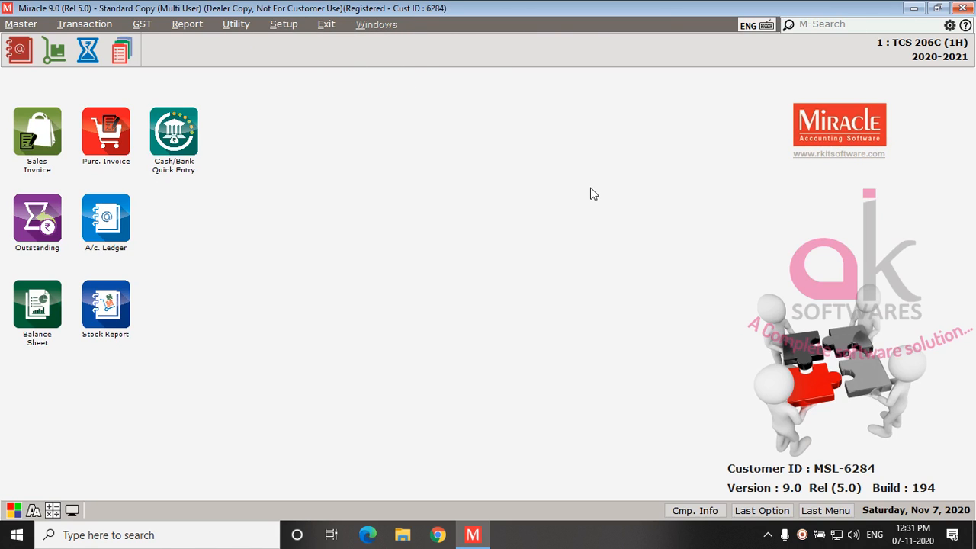
Step: Exit the accounting program and run the automatic backup to F:\MIR90BACKUP\
left_click(965, 9)
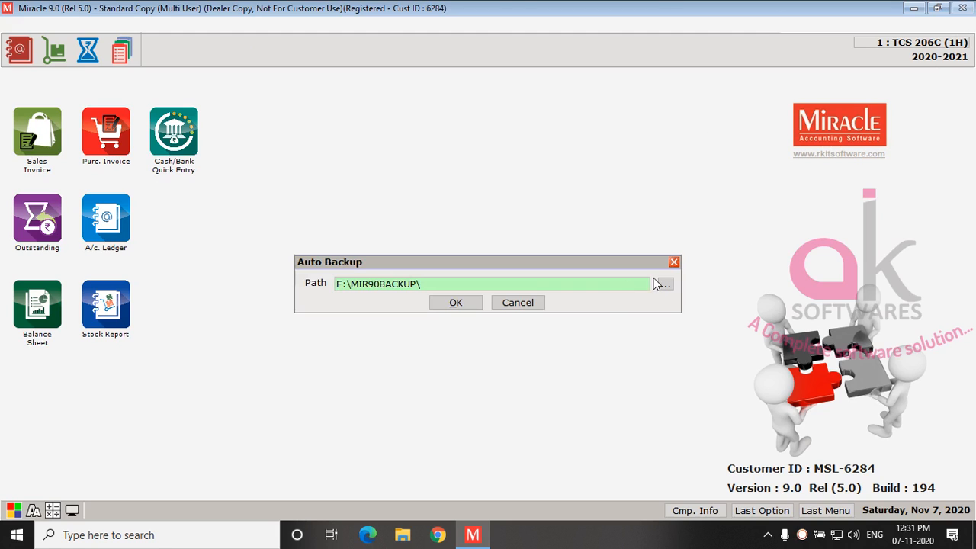
left_click(461, 303)
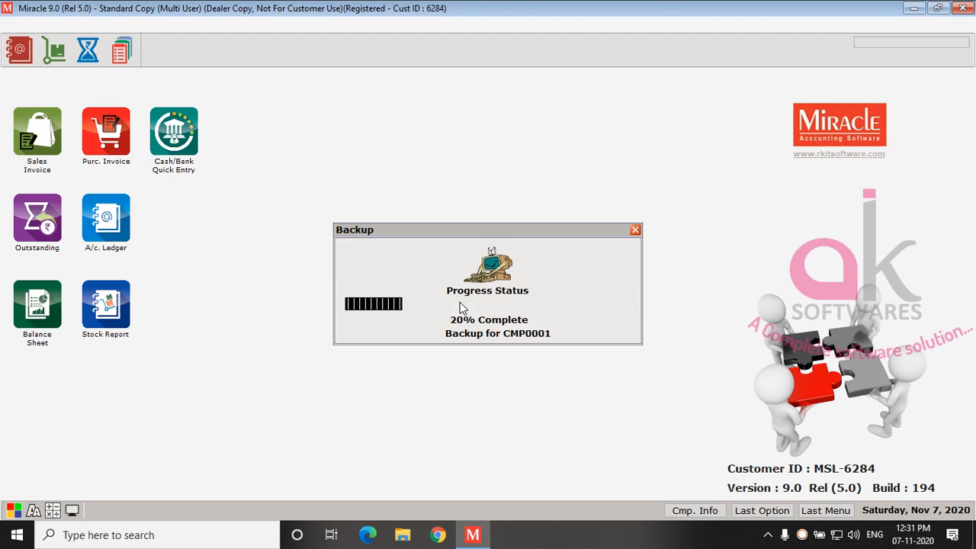